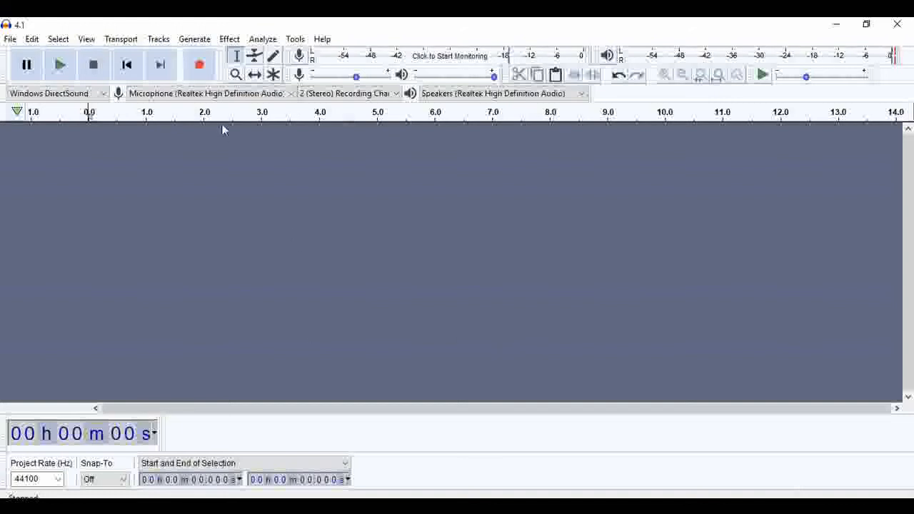
Generate a 30-second sine tone at 440 Hz with 0.8 amplitude using the factory defaults, and play part of it
left_click(194, 40)
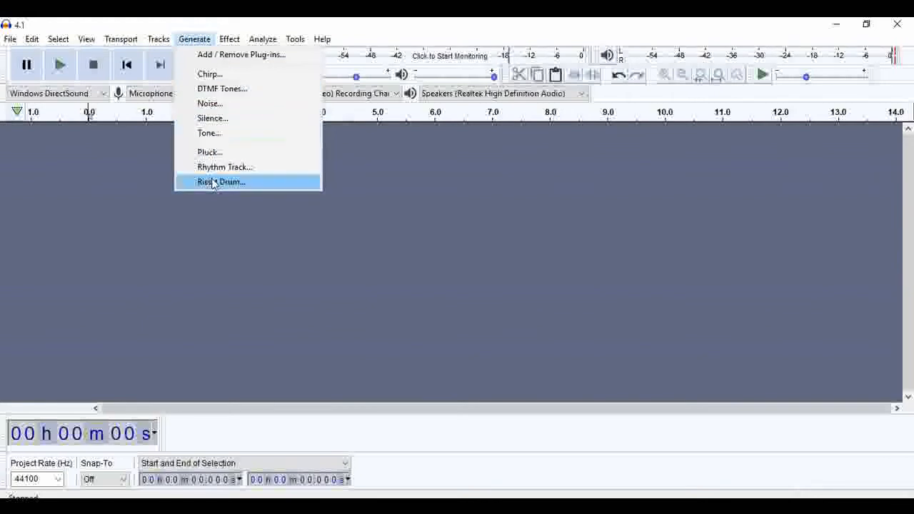
left_click(213, 134)
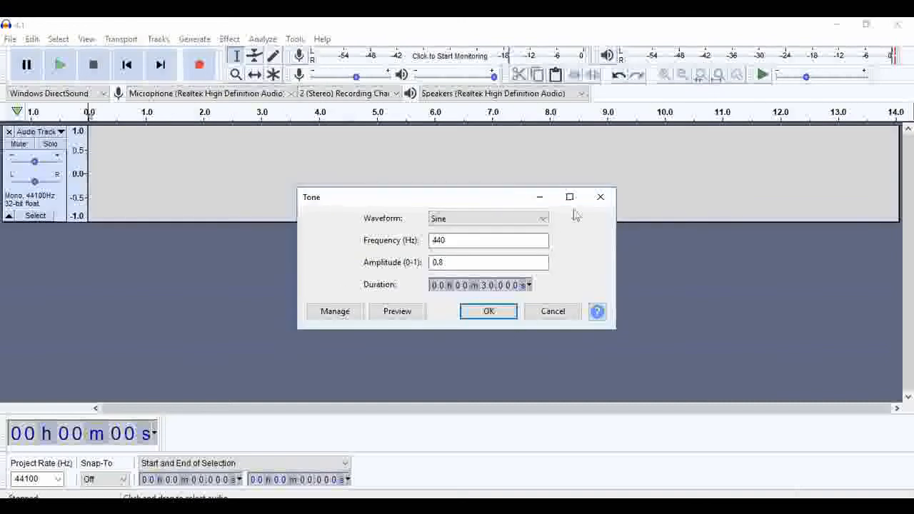
left_click(544, 219)
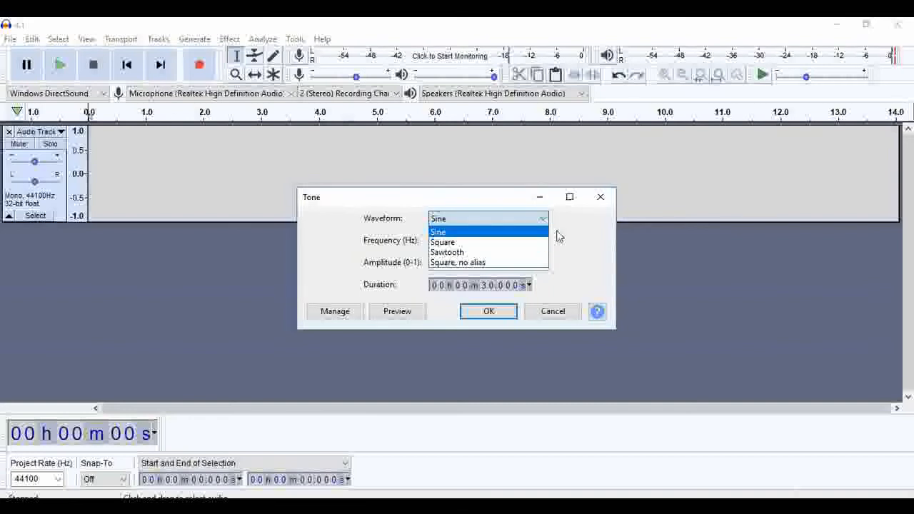
left_click(560, 236)
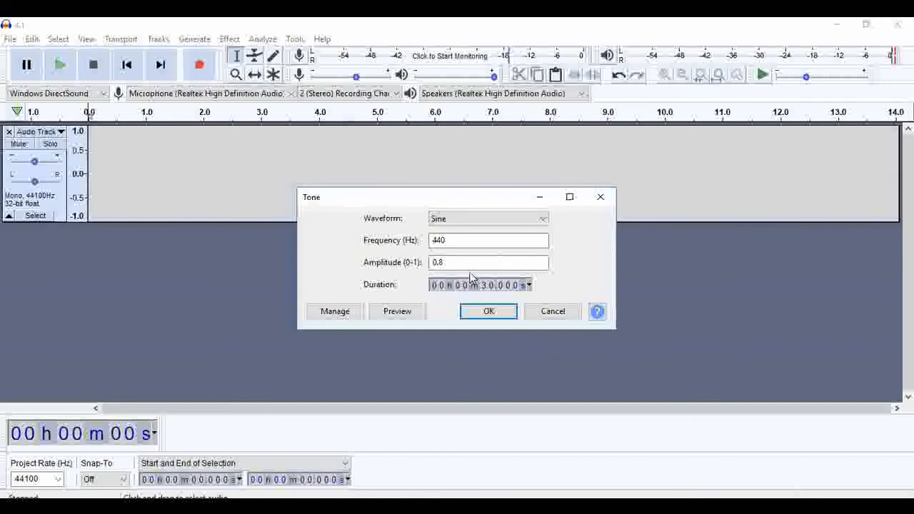
left_click(344, 317)
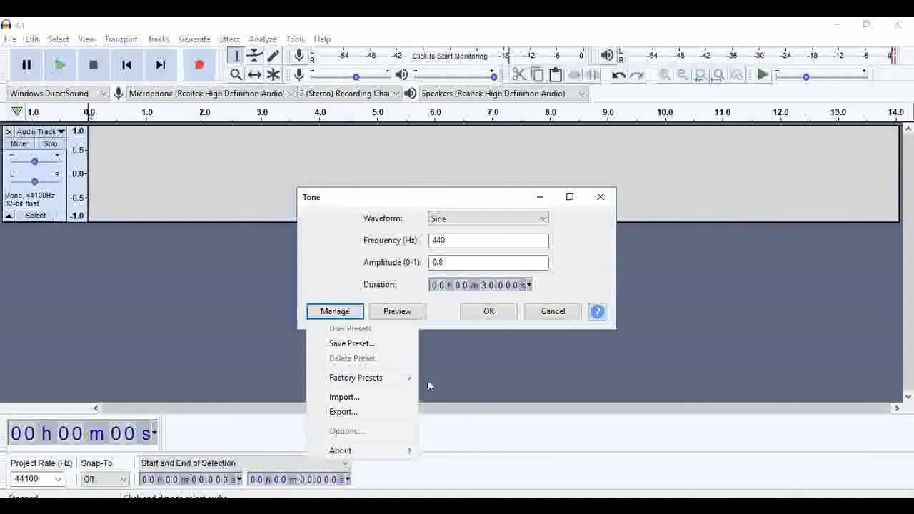
mouse_move(409, 378)
left_click(450, 378)
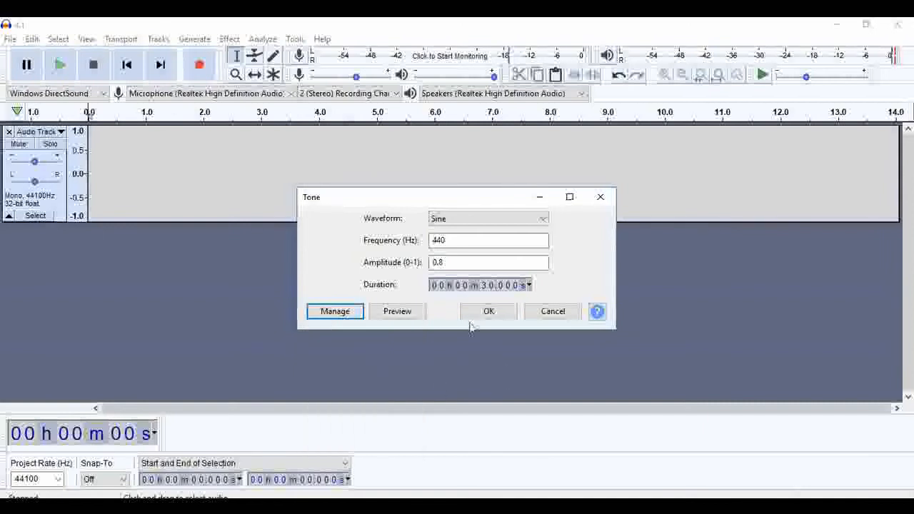
left_click(490, 317)
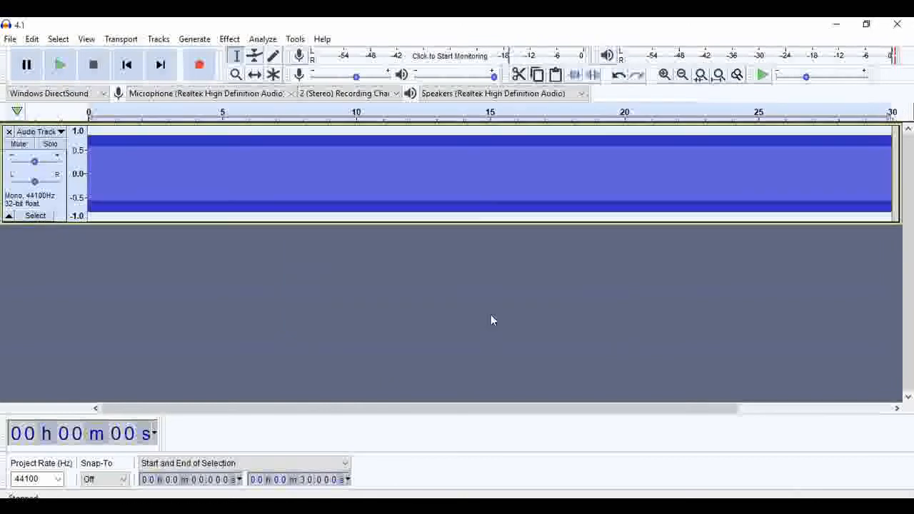
left_click(61, 65)
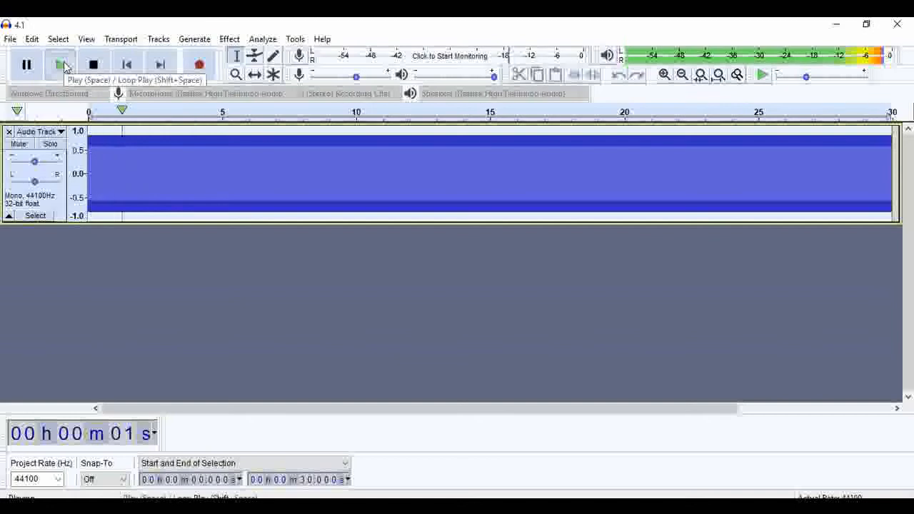
left_click(93, 66)
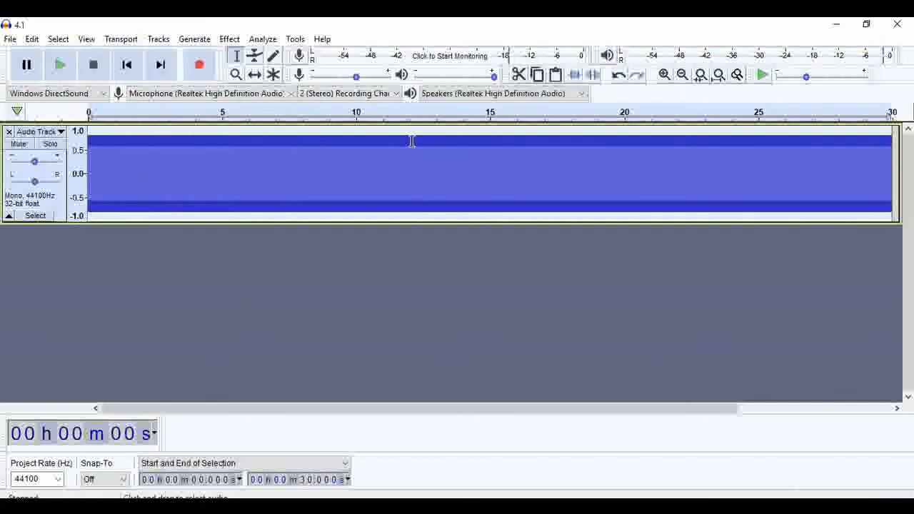
Apply an Echo effect with a 1-second delay and 0.5 decay factor to the tone, and play part of it
left_click(230, 39)
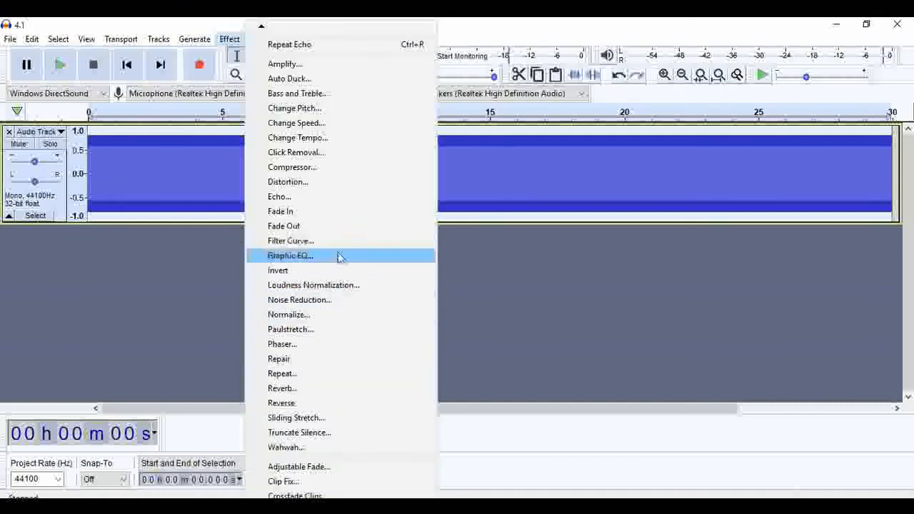
left_click(290, 202)
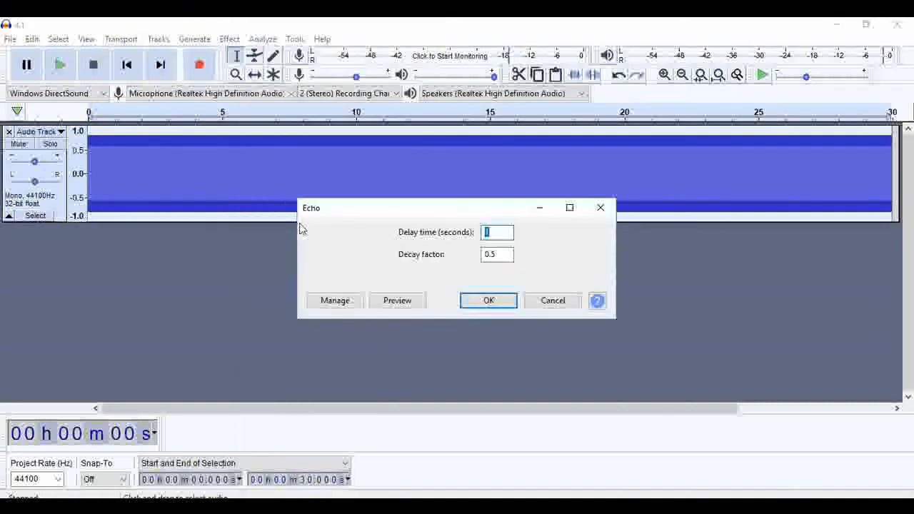
left_click(490, 301)
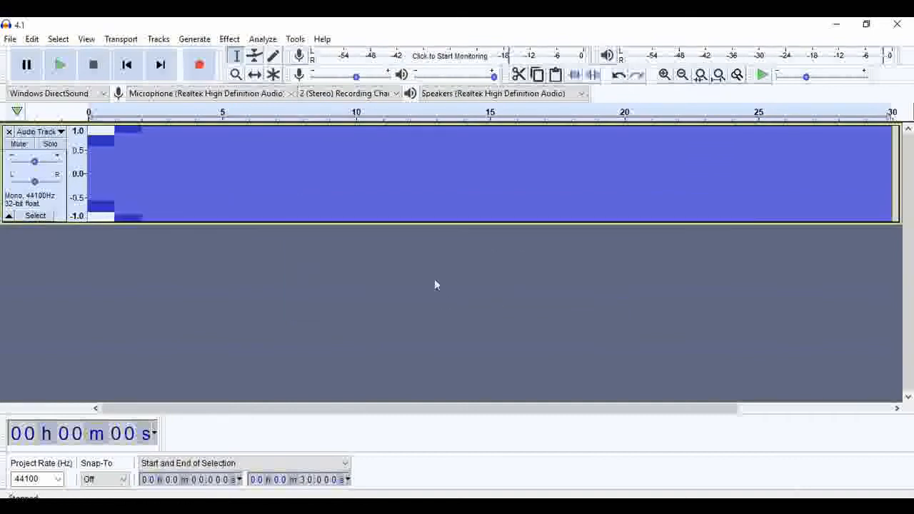
left_click(60, 65)
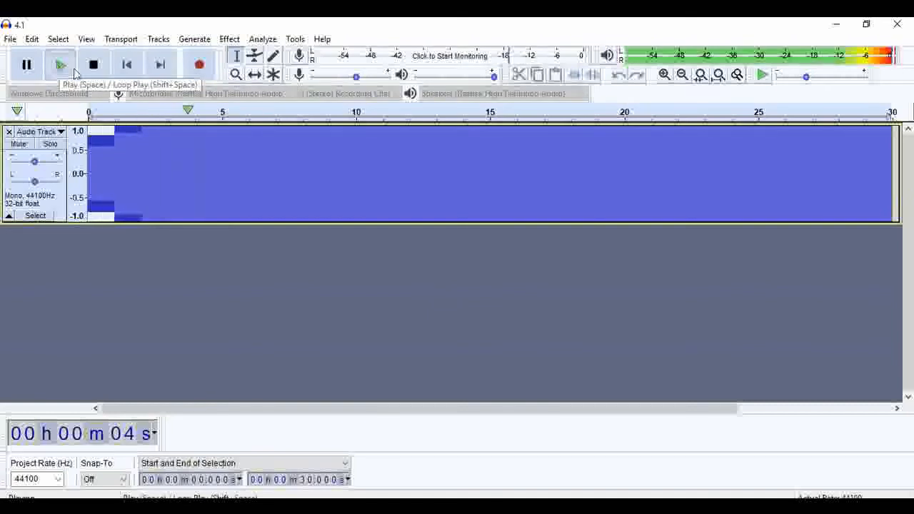
left_click(94, 68)
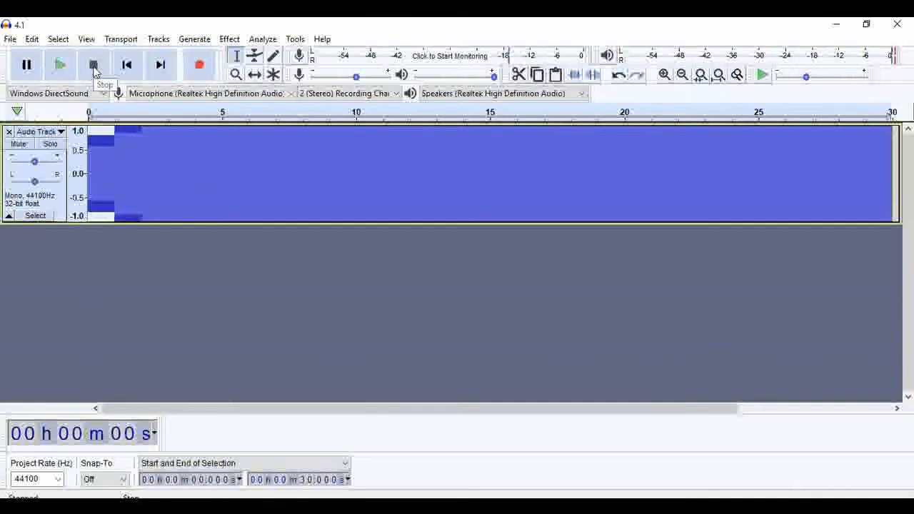
Replace the tone track with a 1-second pluck at MIDI pitch 60 with abrupt fade-out, using the factory defaults, and play it
left_click(8, 132)
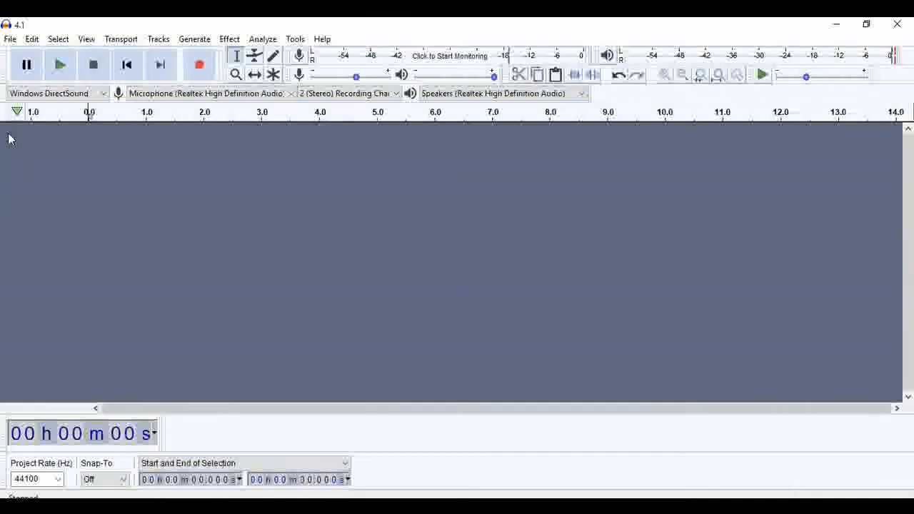
left_click(196, 39)
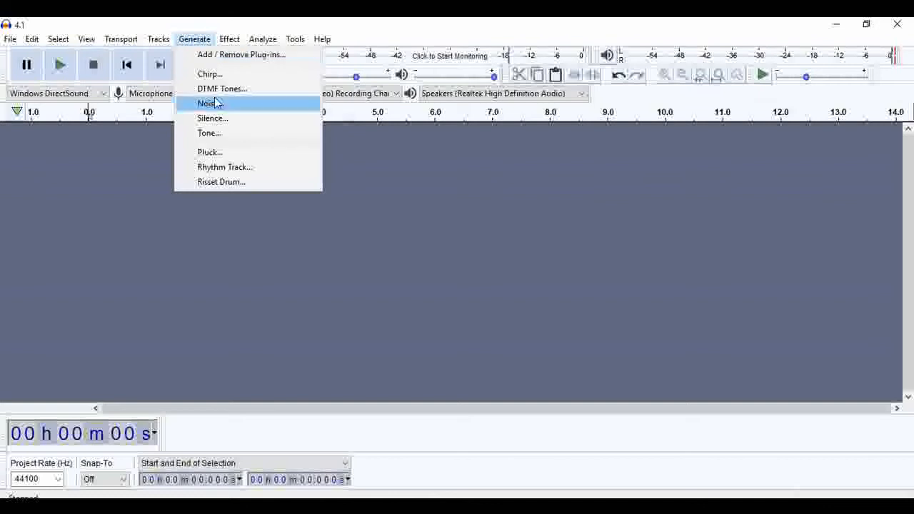
left_click(220, 160)
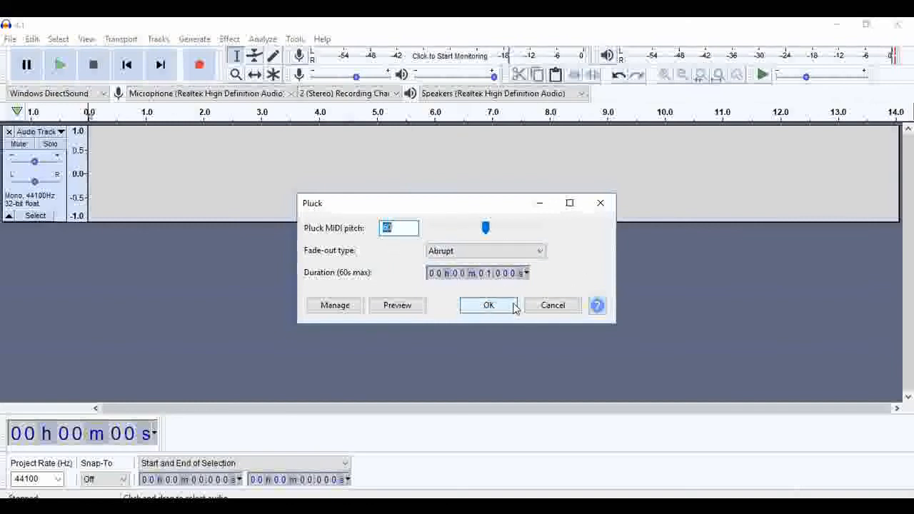
left_click(339, 308)
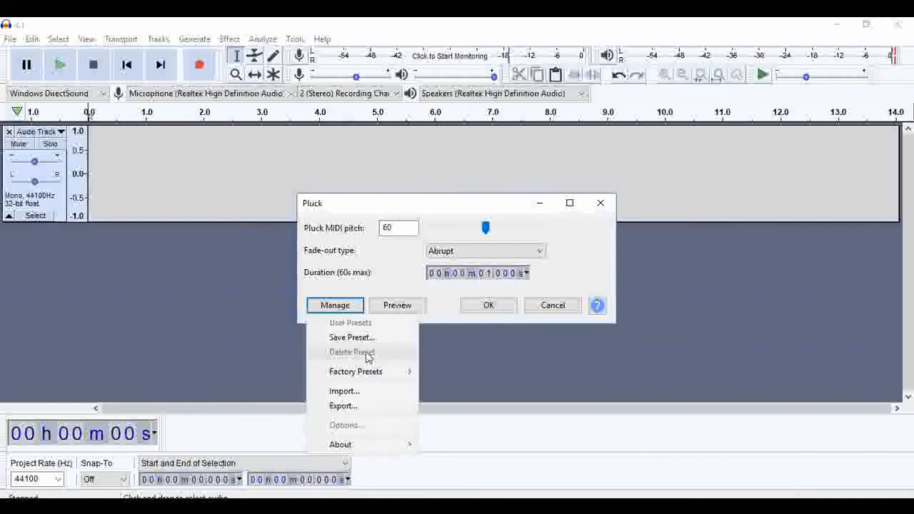
mouse_move(408, 373)
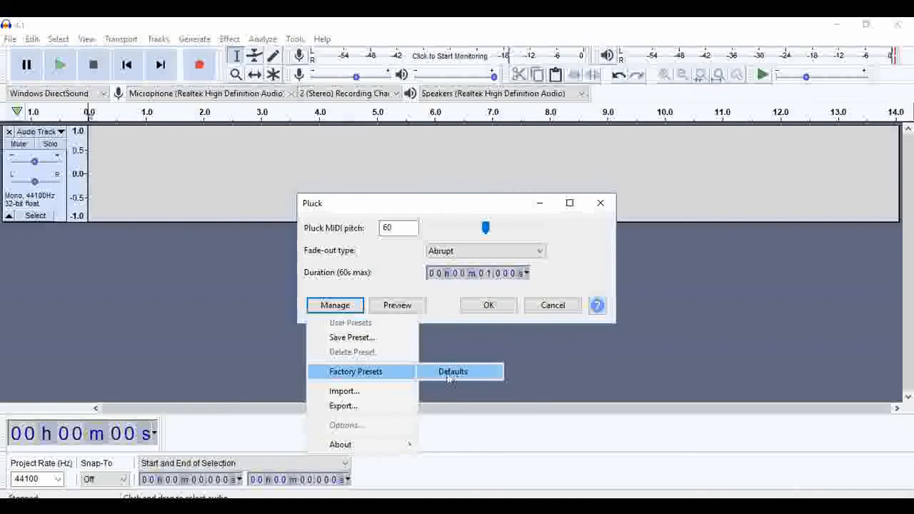
left_click(460, 372)
left_click(487, 306)
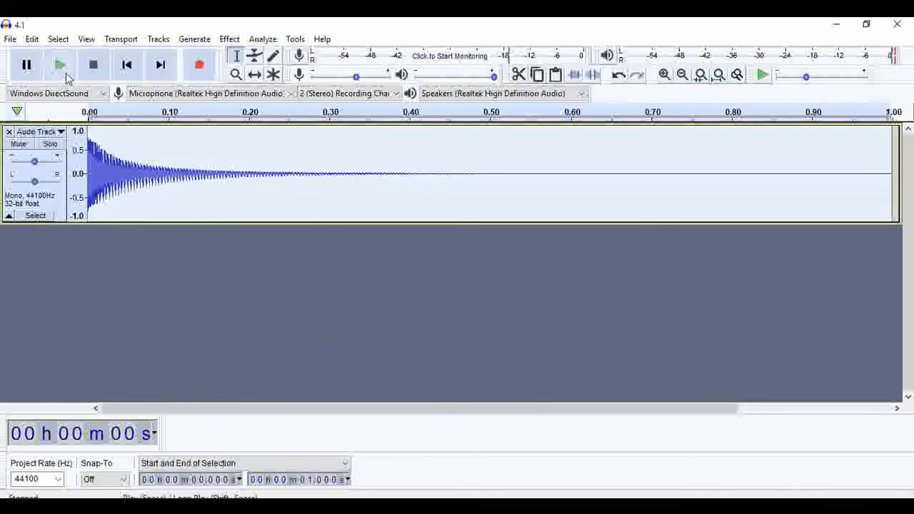
left_click(63, 66)
left_click(65, 71)
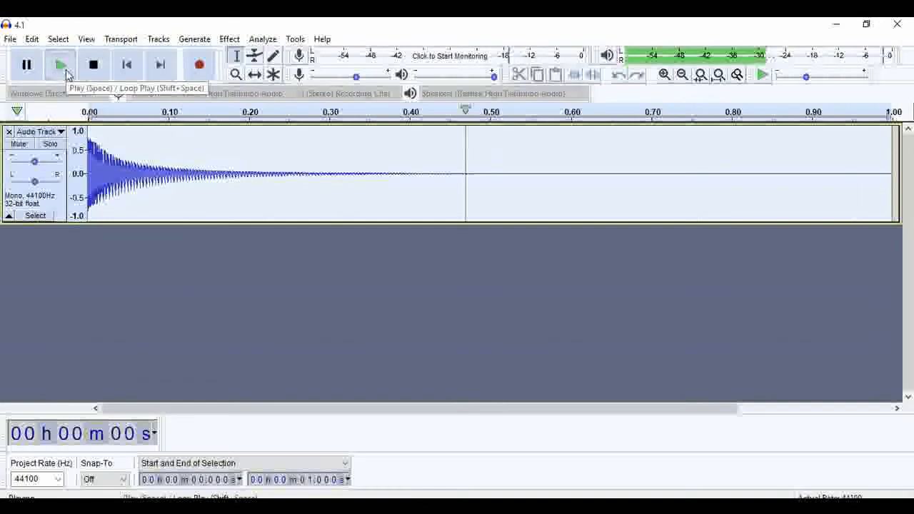
Reverse the pluck sound and play it back
left_click(233, 40)
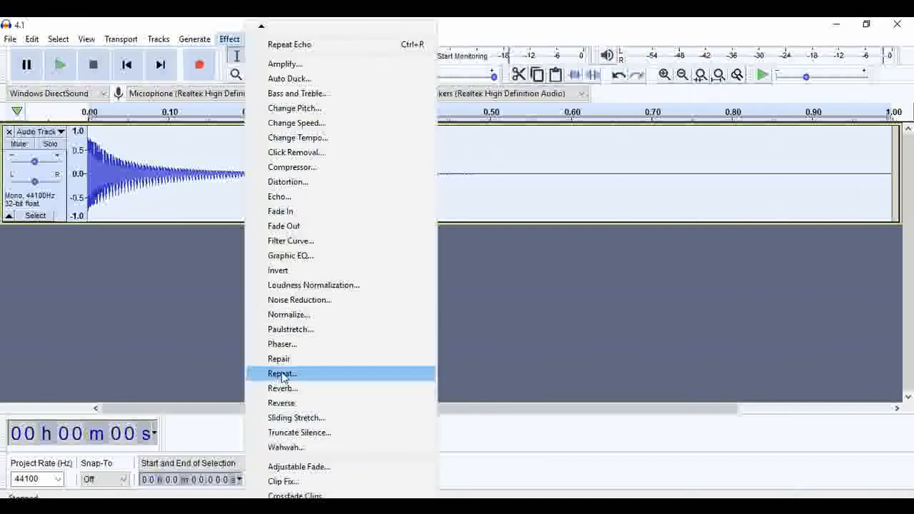
left_click(284, 404)
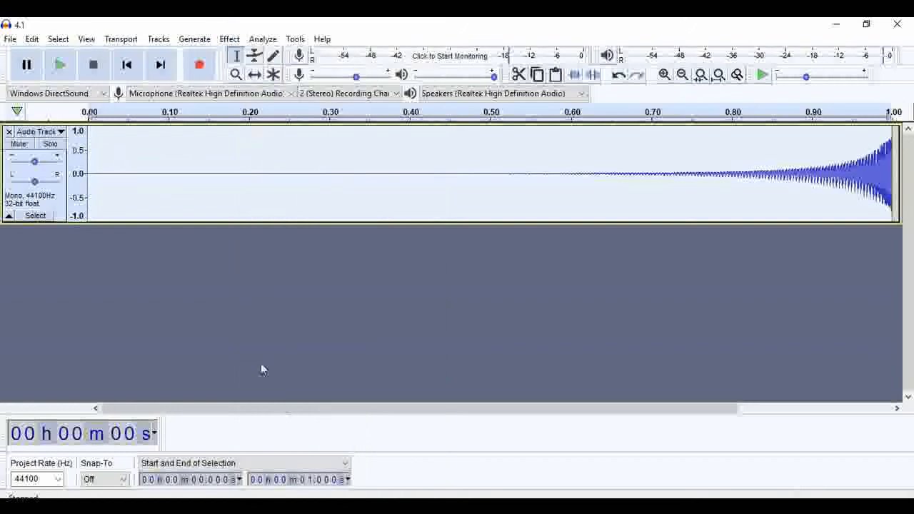
left_click(61, 66)
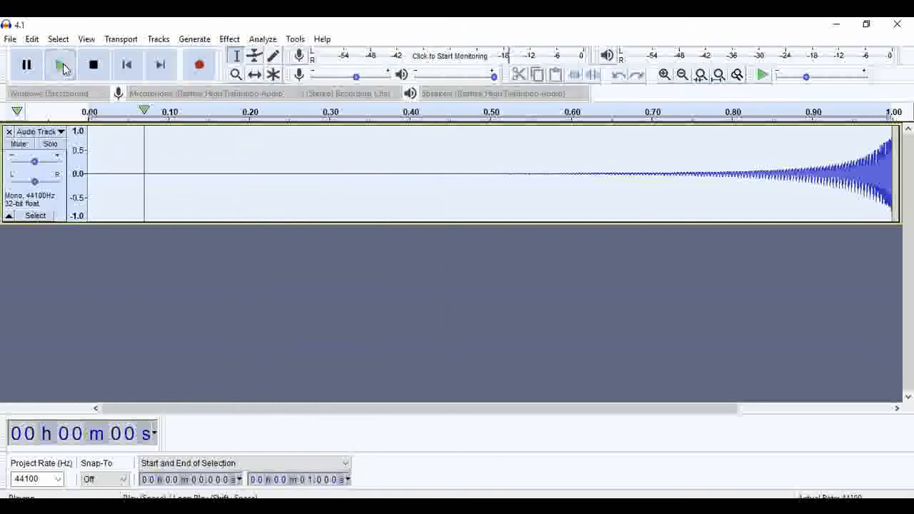
left_click(64, 67)
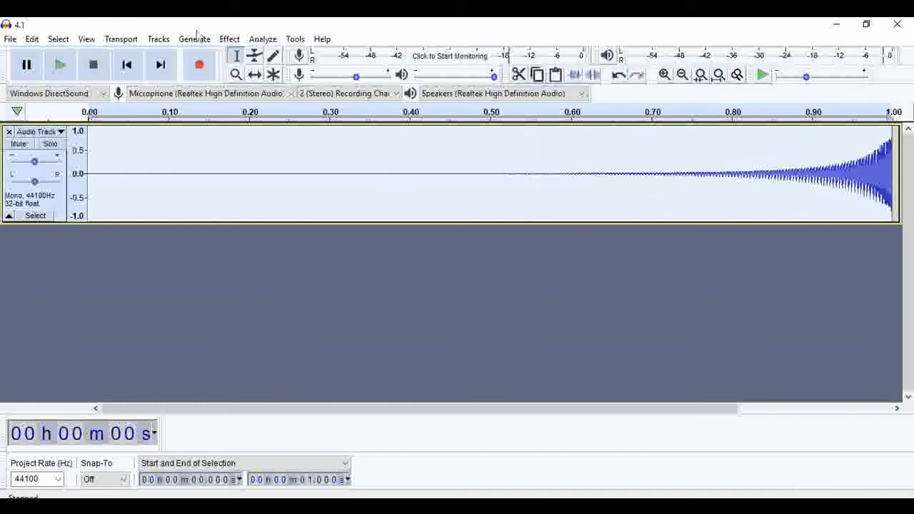
Apply an Echo effect with a 1-second delay and 0.5 decay factor to the reversed pluck, and play it
left_click(230, 39)
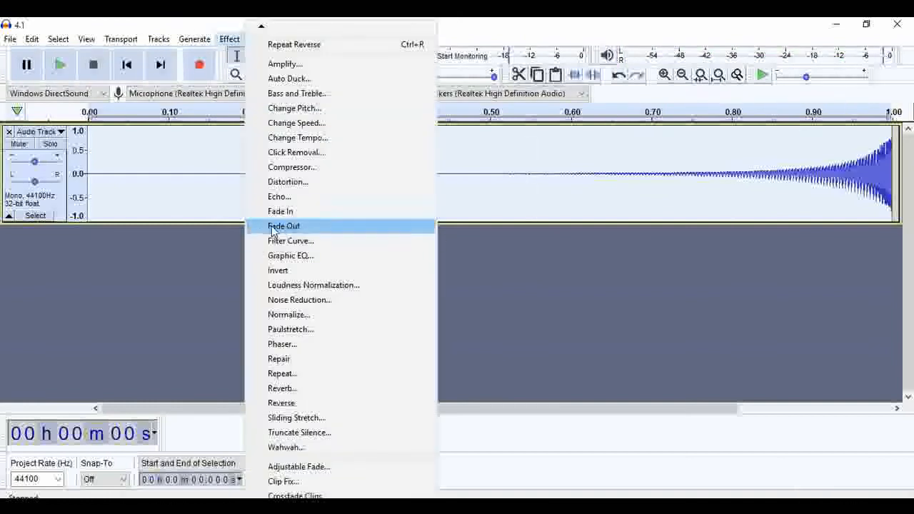
left_click(280, 198)
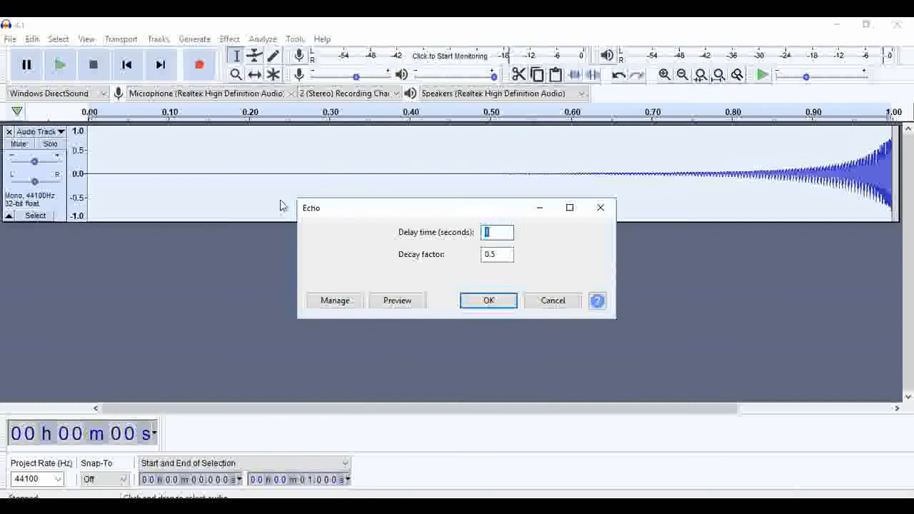
left_click(481, 304)
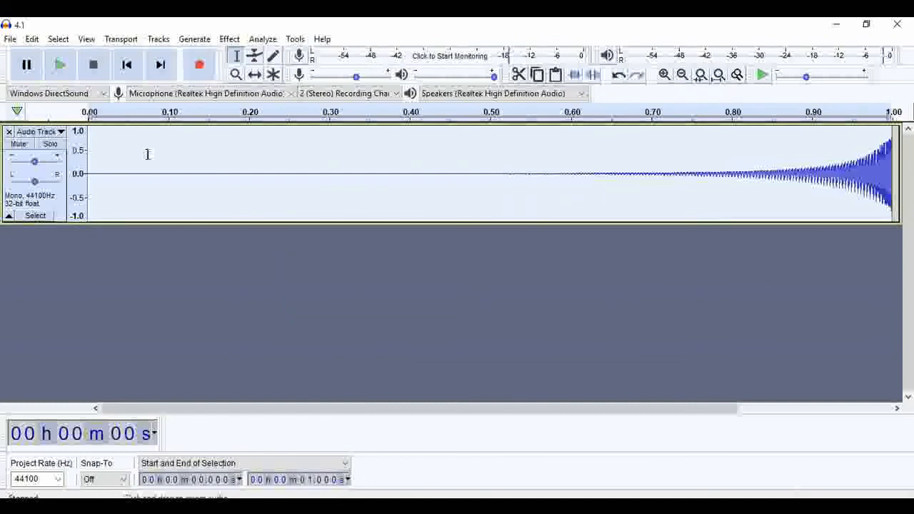
left_click(59, 65)
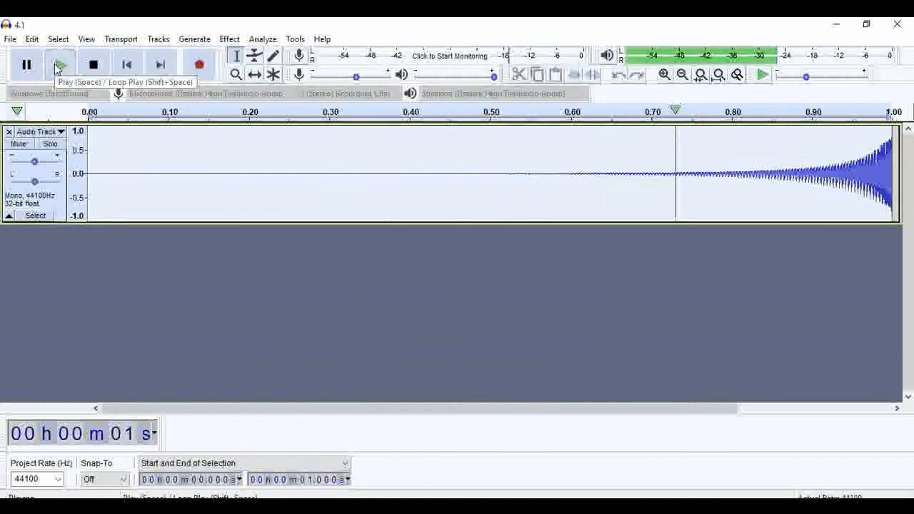
left_click(55, 65)
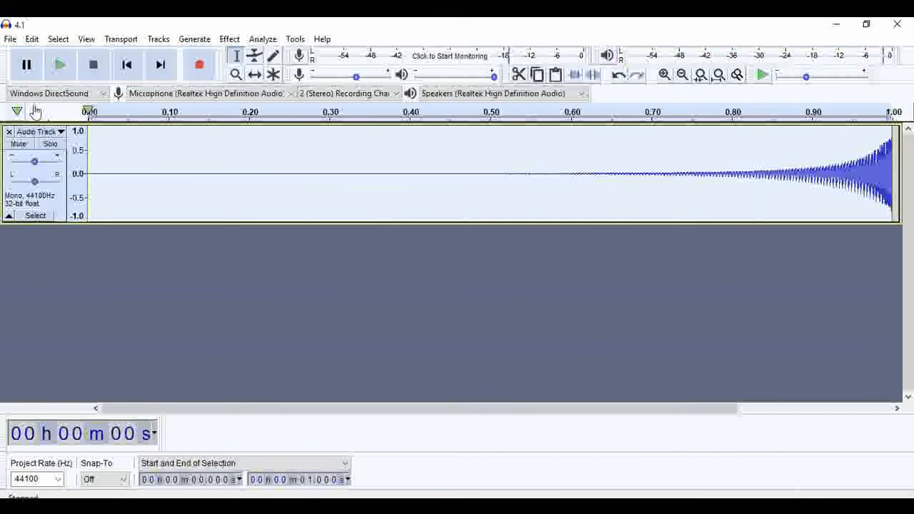
Replace the pluck track with a 16-bar Metronome Tick rhythm track at 120 bpm and 4 beats per bar, and play it
left_click(9, 132)
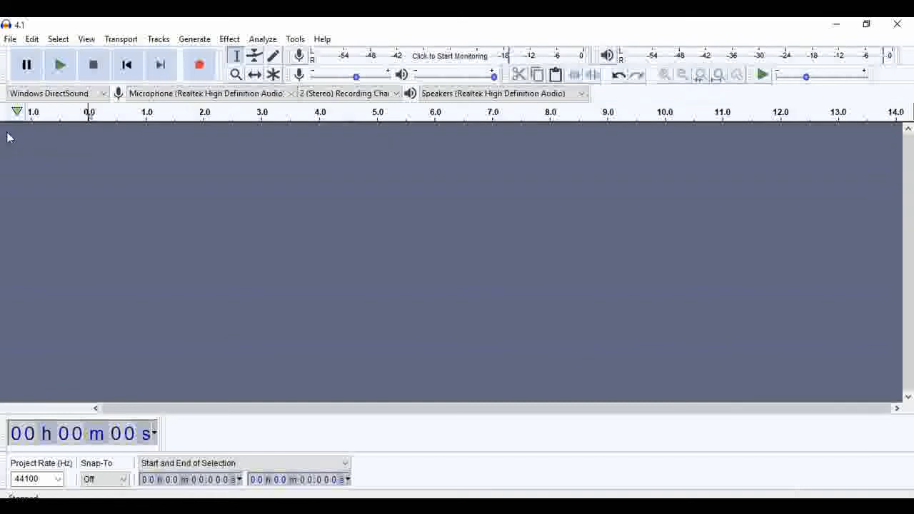
left_click(199, 41)
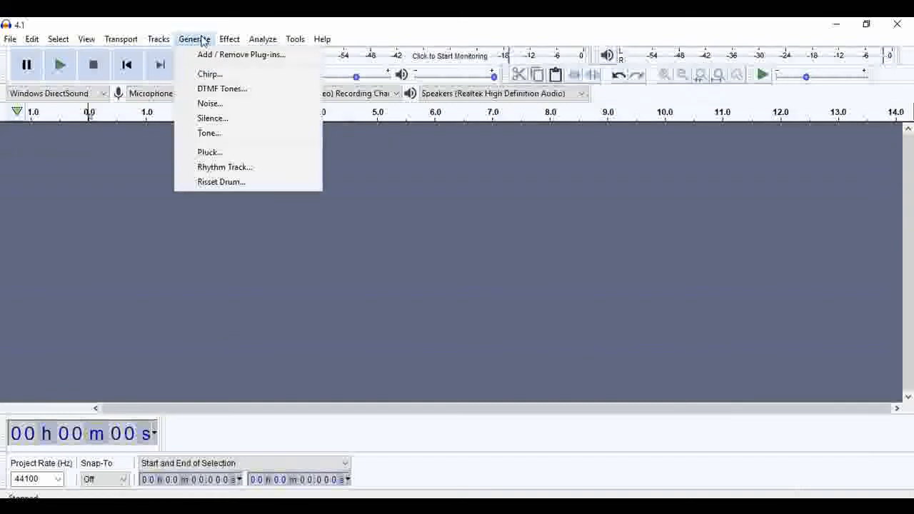
left_click(225, 167)
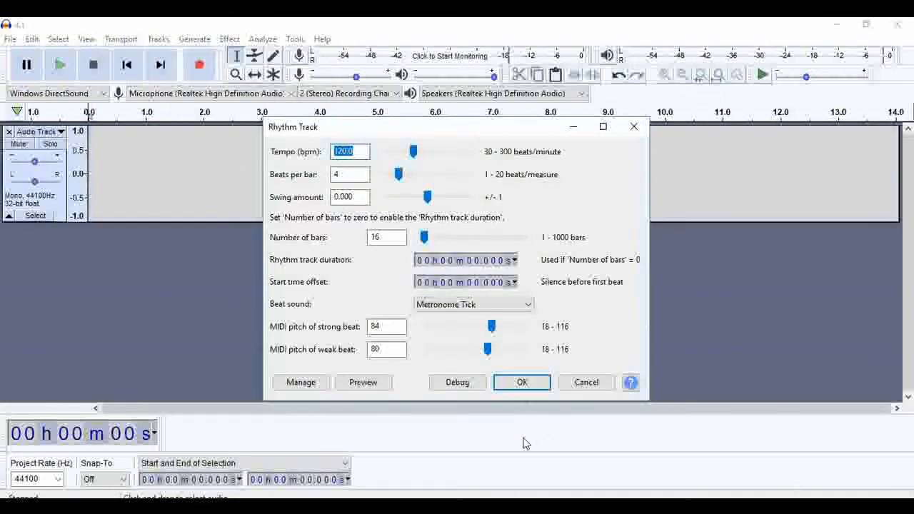
left_click(521, 383)
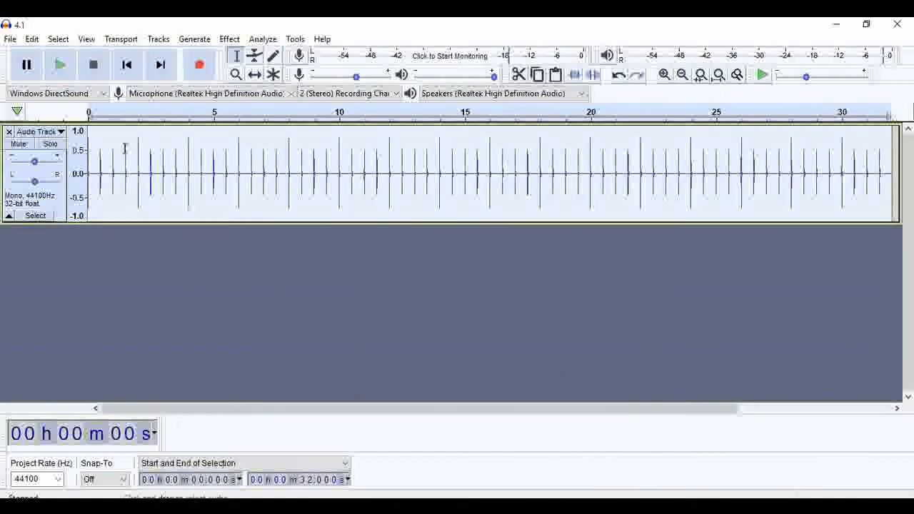
left_click(61, 68)
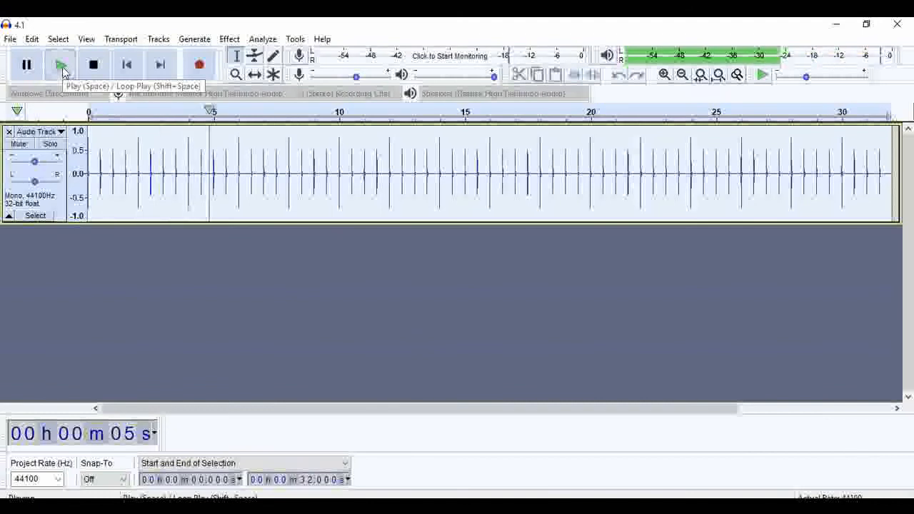
Apply an Echo effect with a 1-second delay and 0.5 decay factor to the rhythm track, and play it briefly
left_click(92, 66)
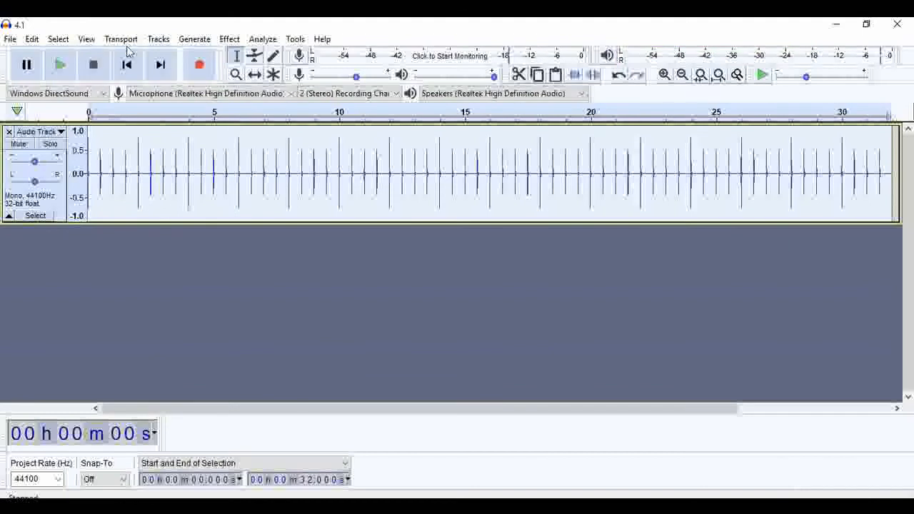
left_click(229, 38)
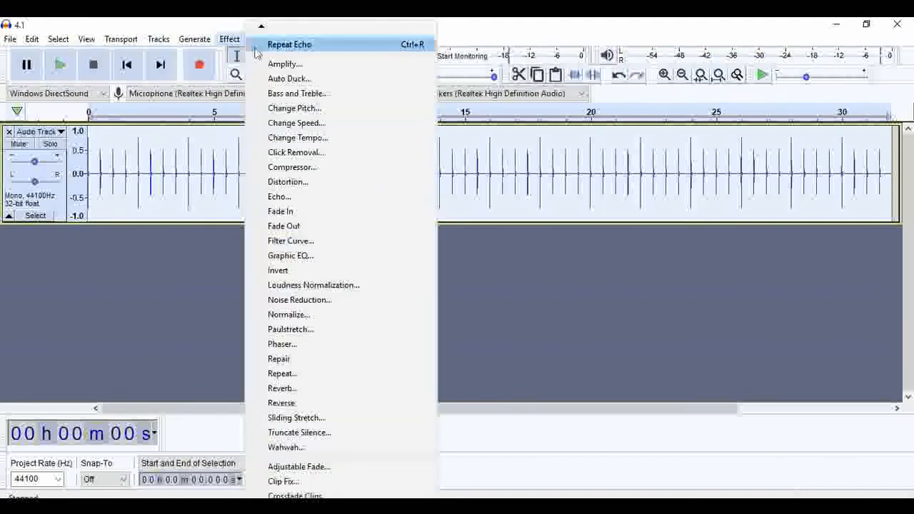
left_click(300, 197)
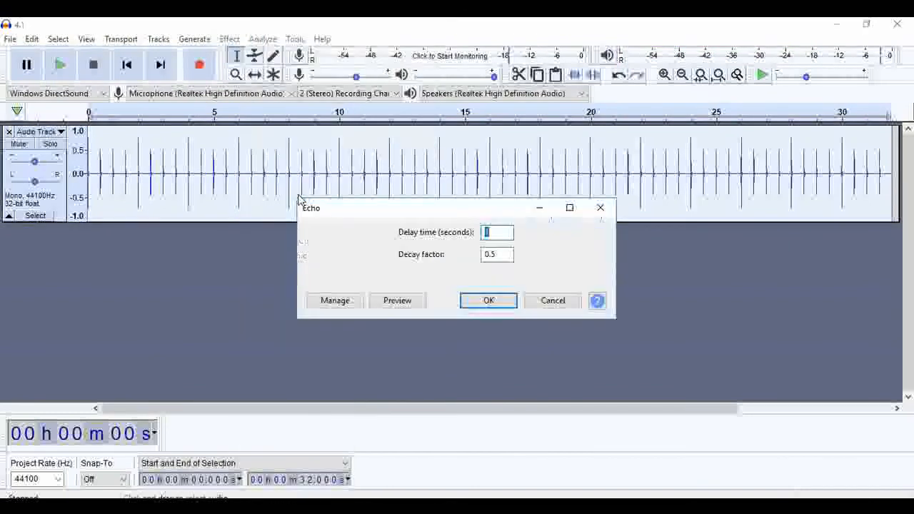
left_click(490, 301)
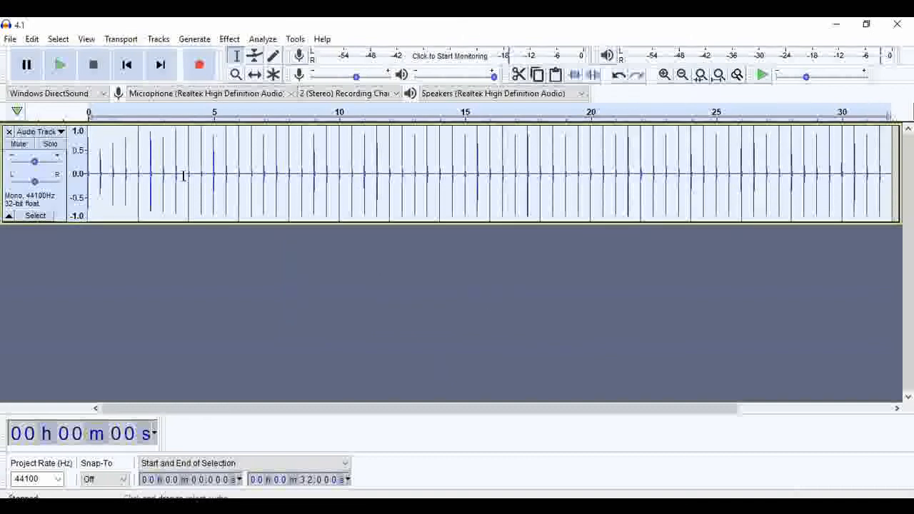
left_click(60, 65)
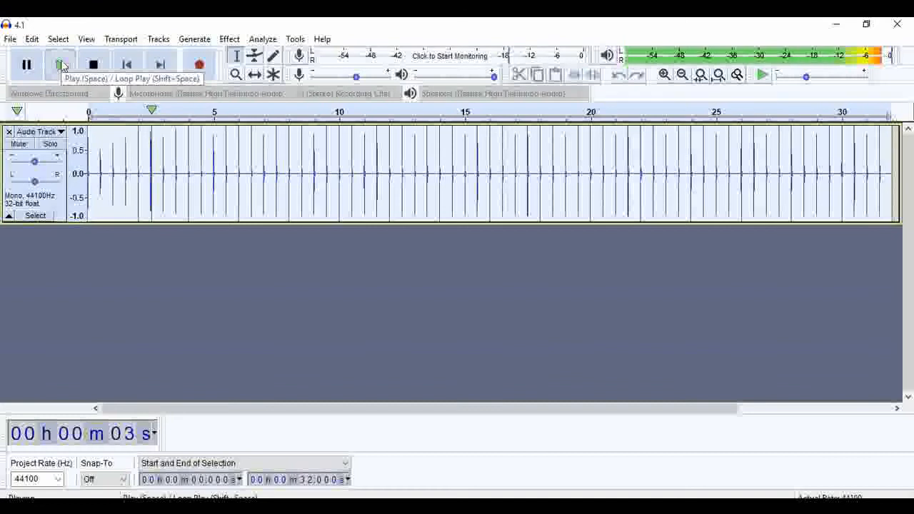
left_click(95, 66)
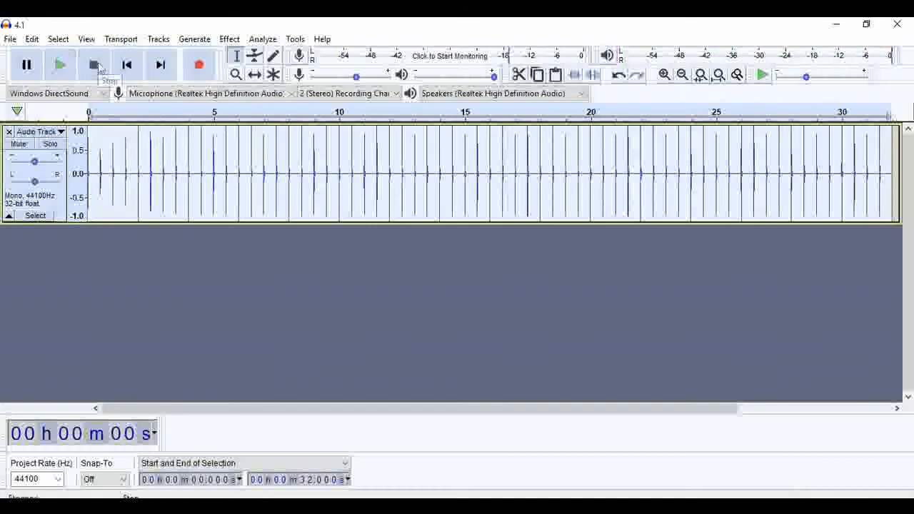
Replace the rhythm track with a 100 Hz Risset drum (2-second decay, 500 Hz noise centre, 400 Hz band, 25% noise, 0.8 amplitude) and play it
left_click(8, 132)
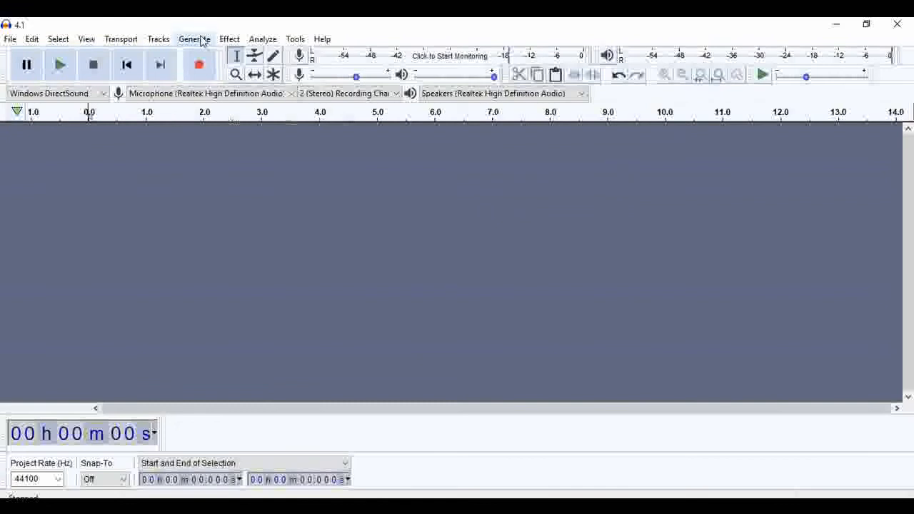
left_click(200, 39)
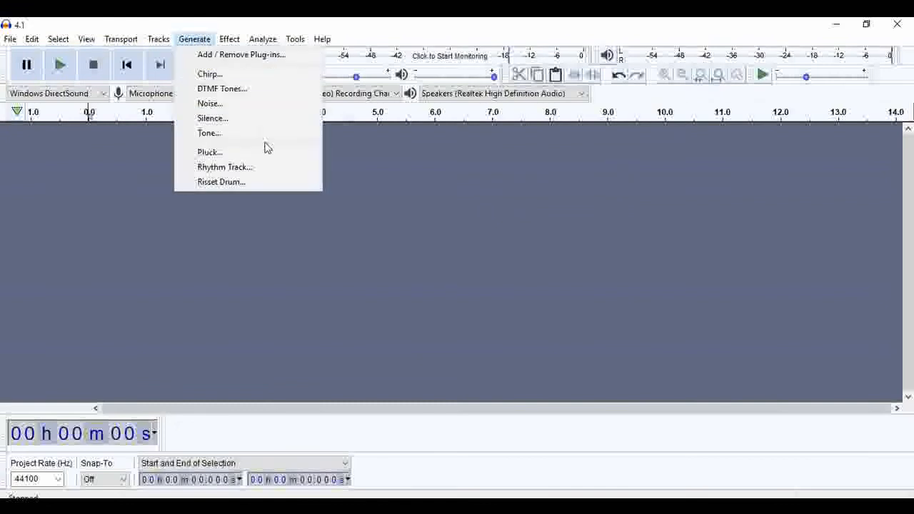
left_click(255, 182)
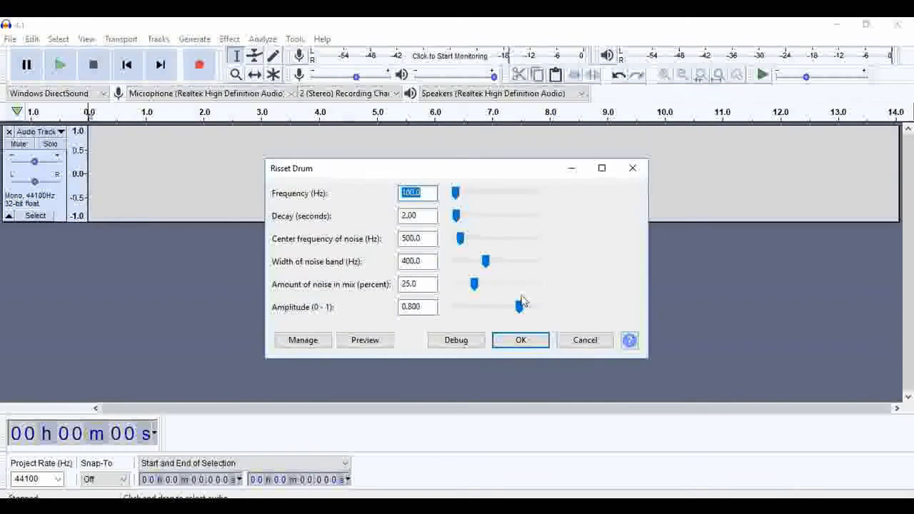
left_click(532, 340)
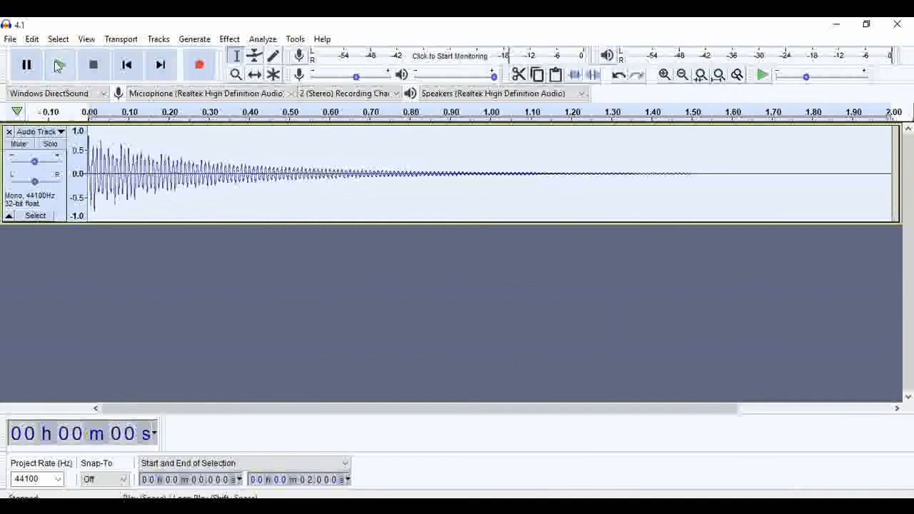
left_click(59, 65)
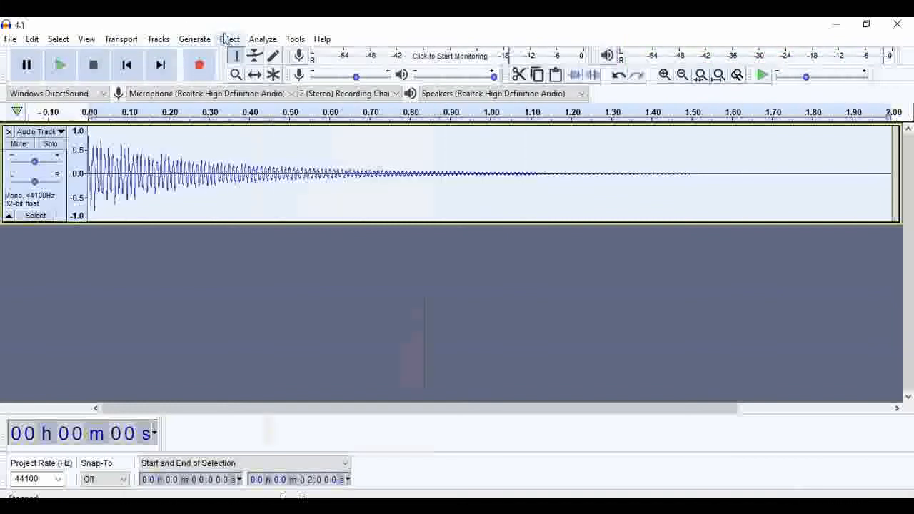
Reverse the Risset drum sound and play it back
left_click(229, 39)
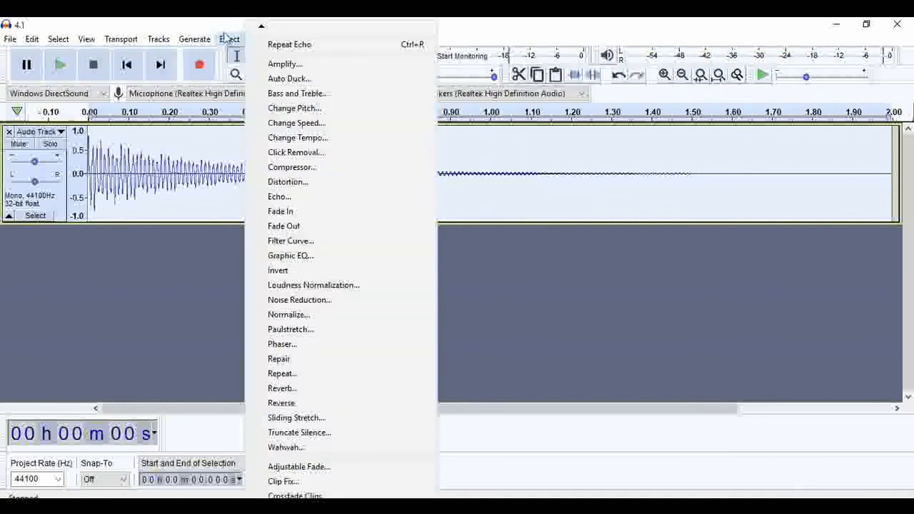
left_click(290, 406)
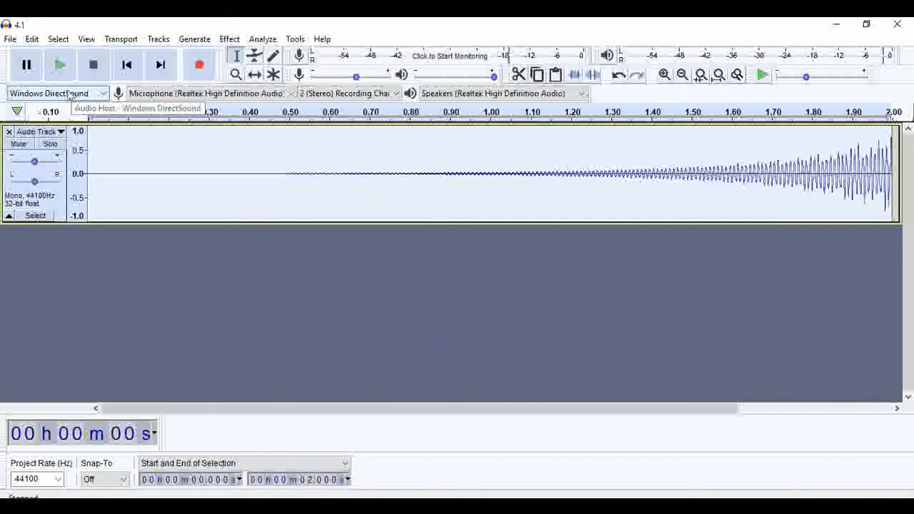
left_click(69, 77)
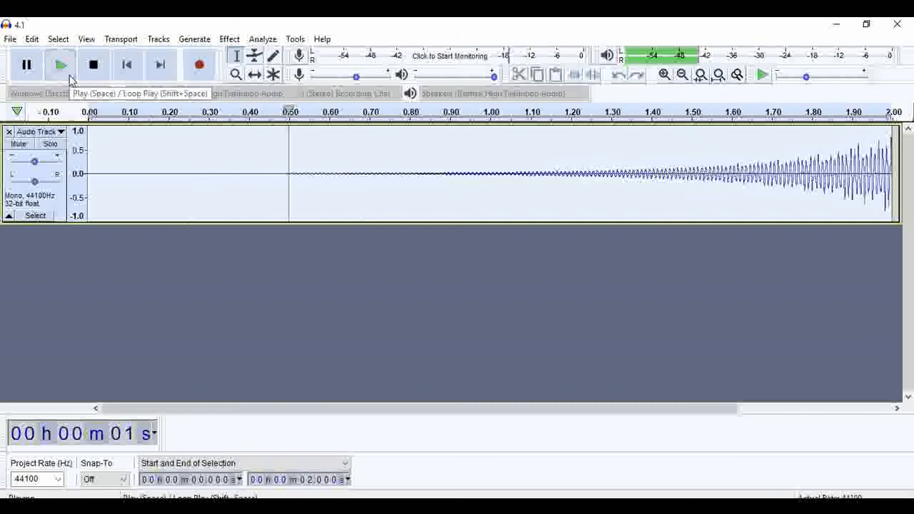
left_click(69, 77)
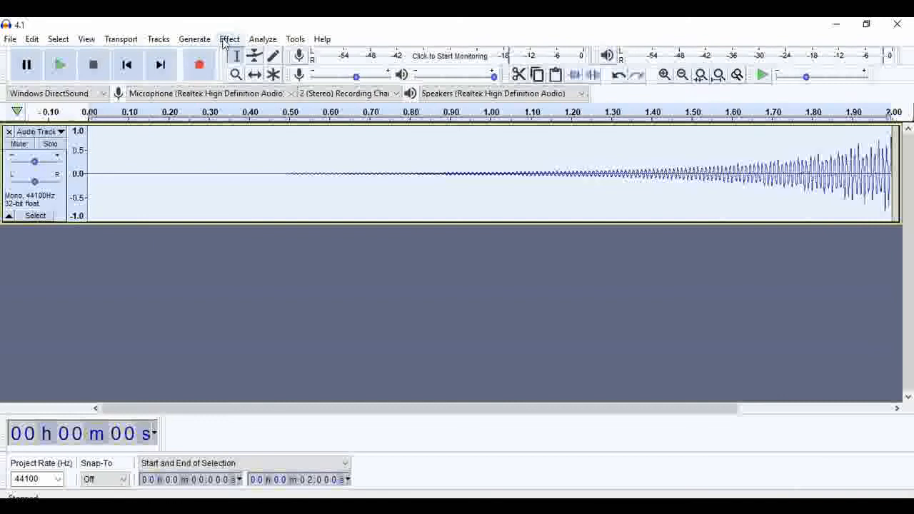
Apply an Echo effect to the reversed drum sound, leaving the effect's settings as they are, and play it
left_click(229, 39)
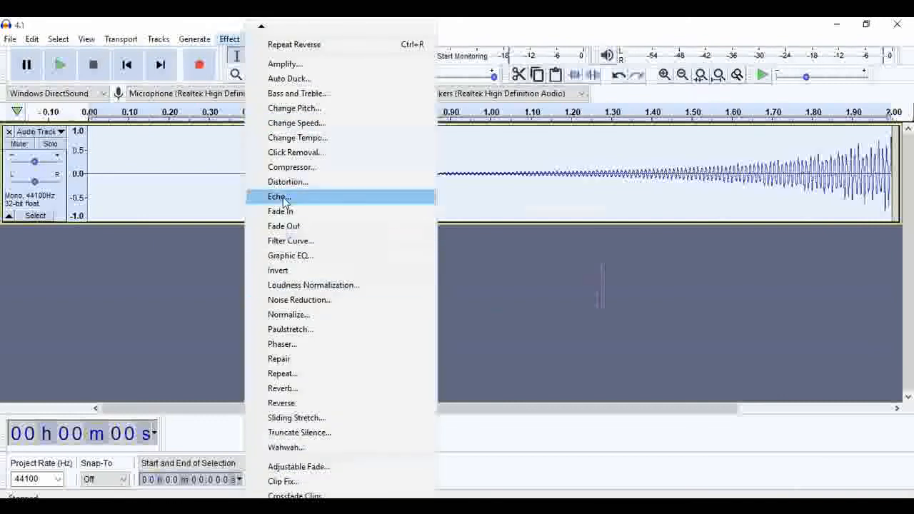
left_click(283, 202)
left_click(489, 301)
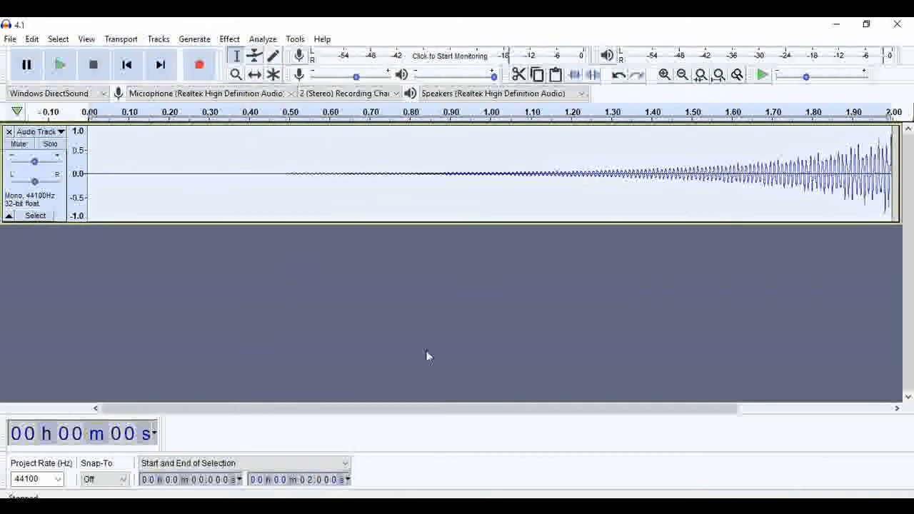
left_click(57, 66)
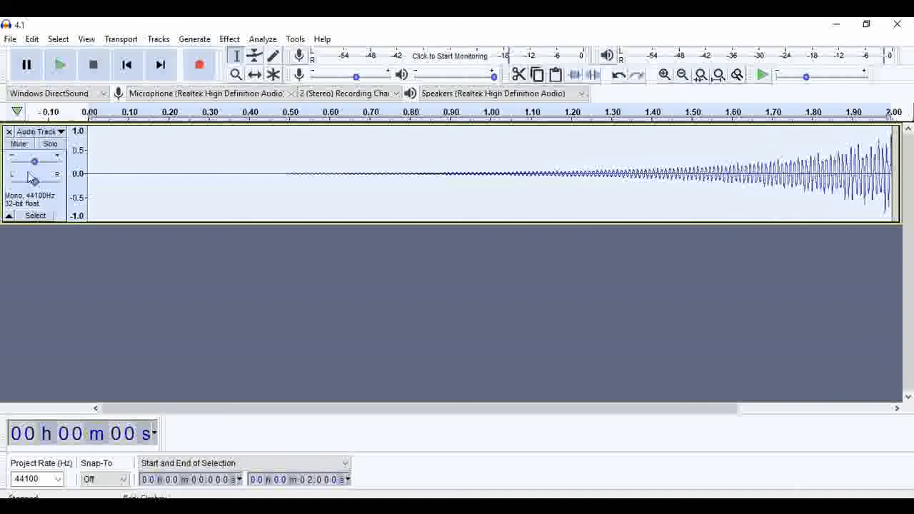
Replace the drum track with a 30-second sine chirp from 440 to 1320 Hz, amplitude 0.8 to 0.1, linear interpolation, and play it briefly
left_click(9, 131)
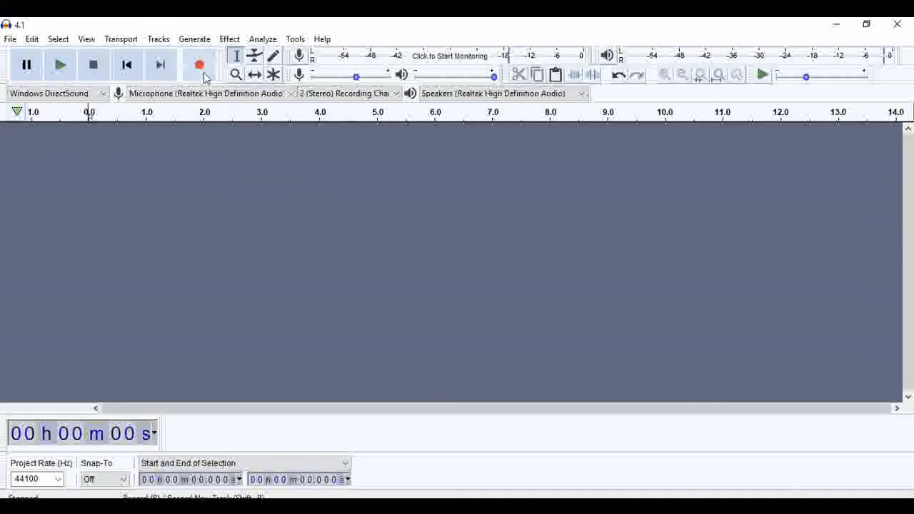
left_click(196, 40)
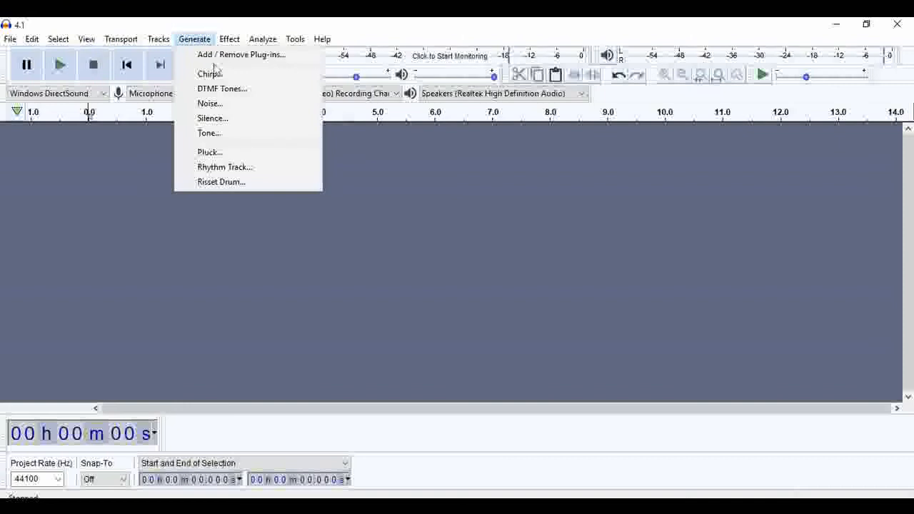
left_click(211, 74)
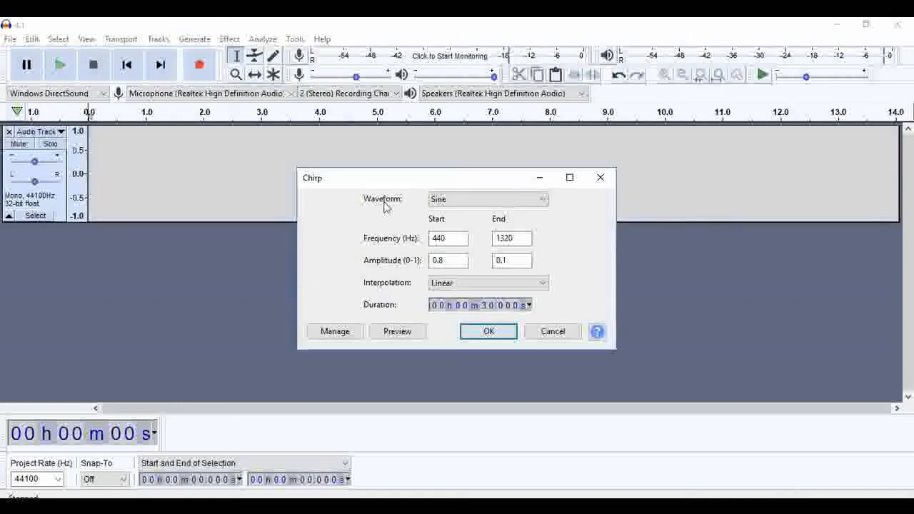
left_click(543, 200)
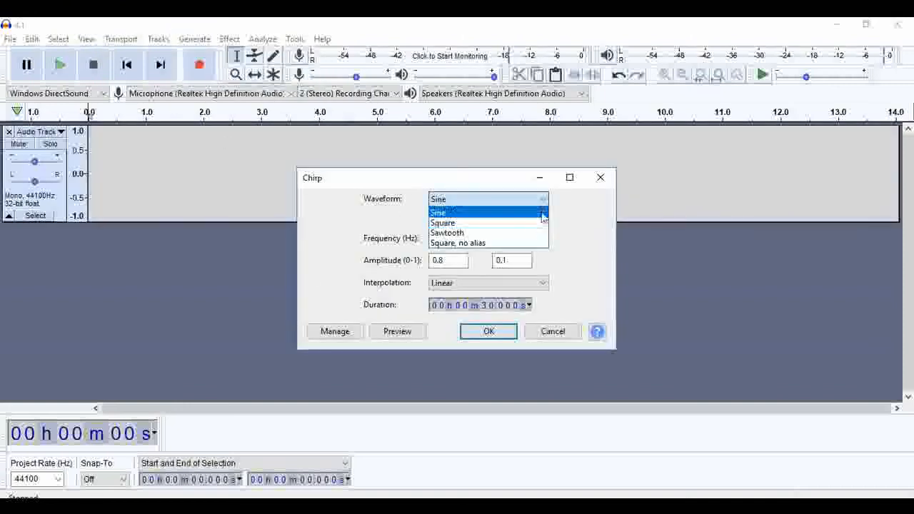
left_click(586, 243)
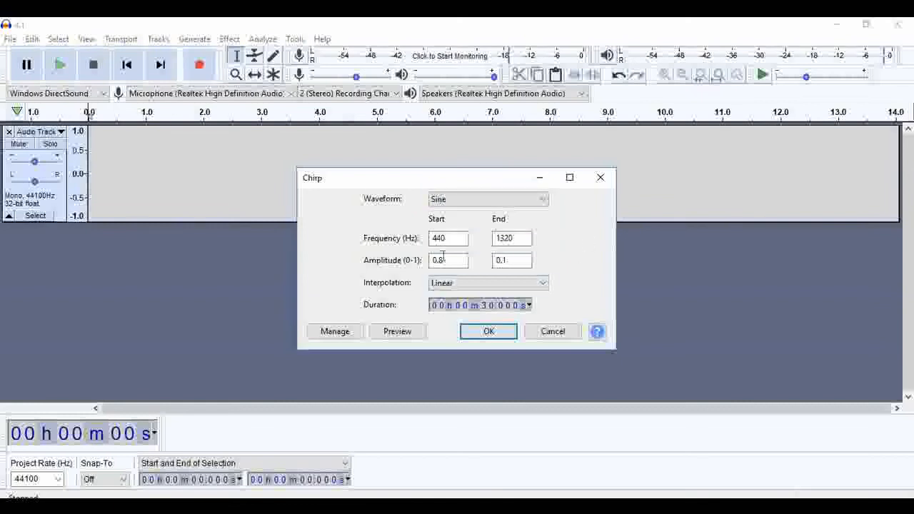
left_click(489, 341)
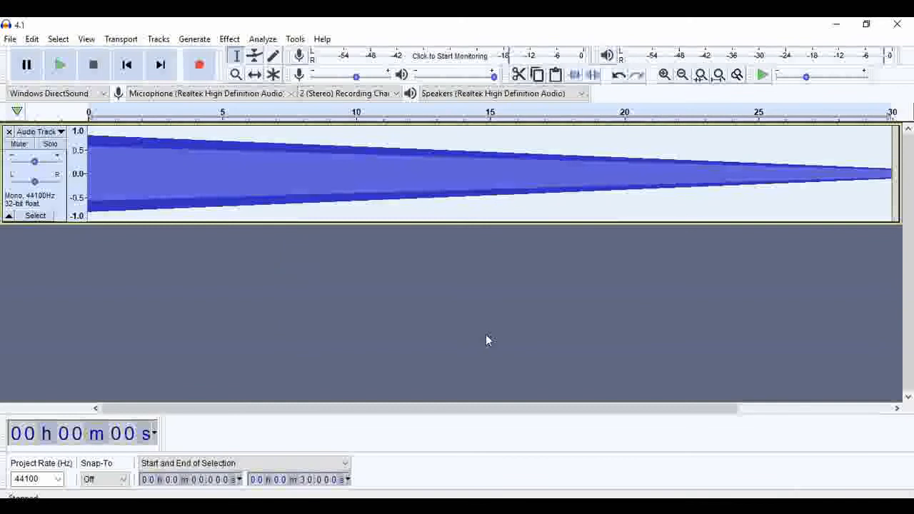
left_click(60, 65)
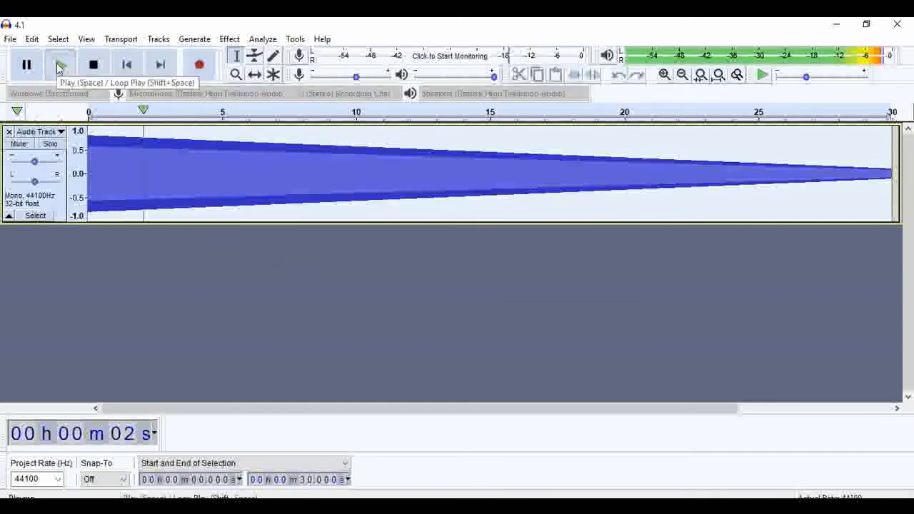
left_click(93, 65)
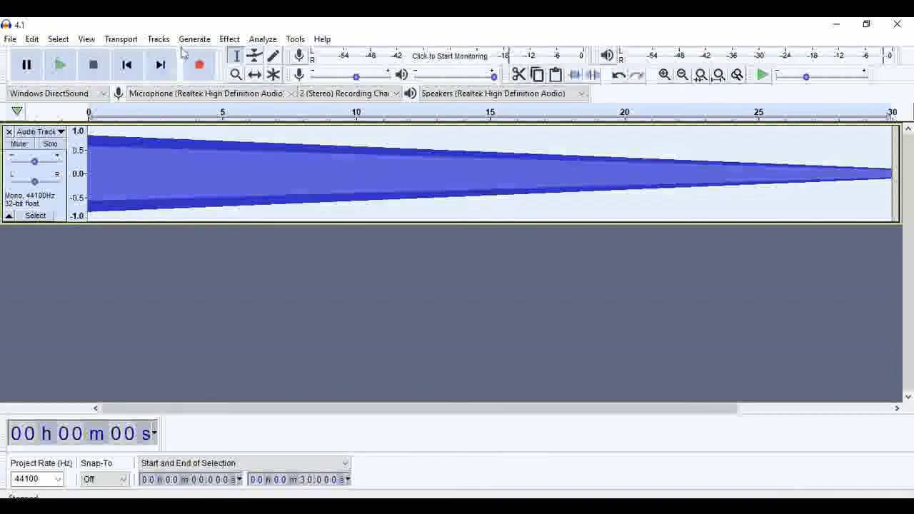
Reverse the chirp sound and play the beginning of it
left_click(229, 39)
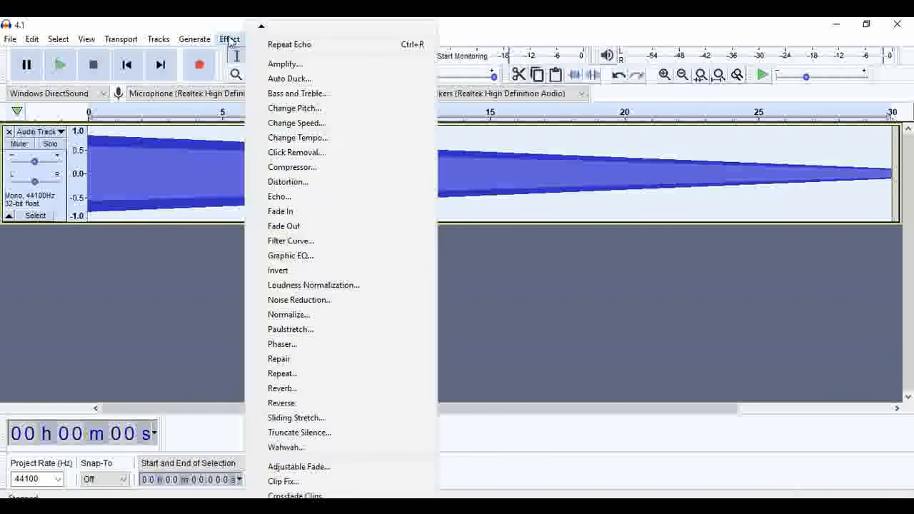
left_click(300, 404)
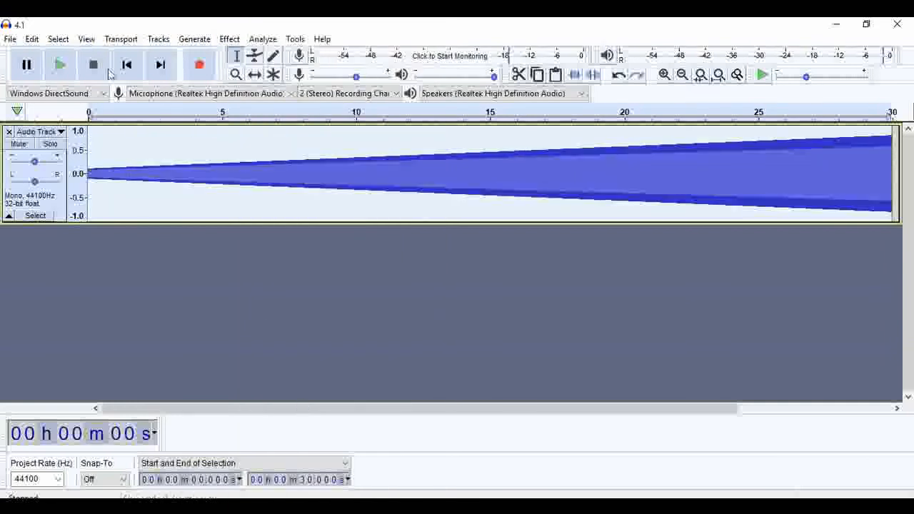
left_click(58, 66)
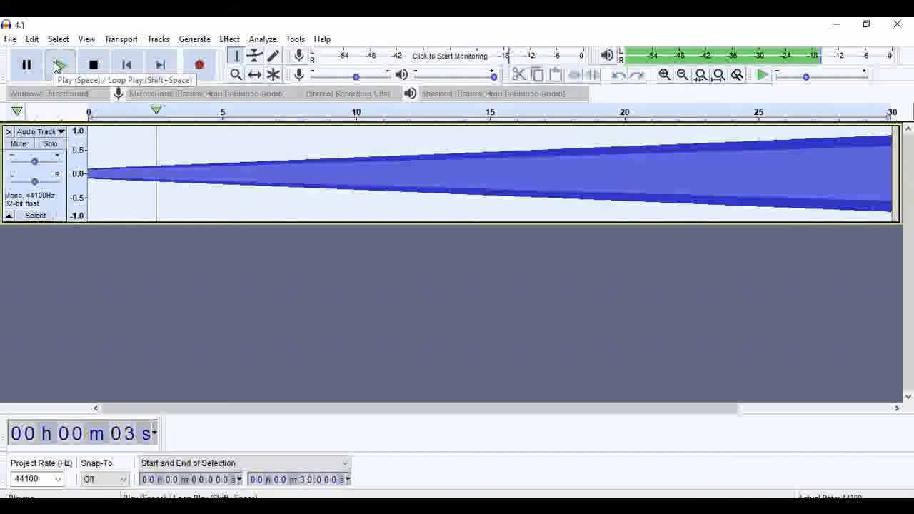
left_click(93, 65)
Apply an Echo effect with a 1-second delay and 0.5 decay factor to the reversed chirp, and play it briefly
left_click(229, 40)
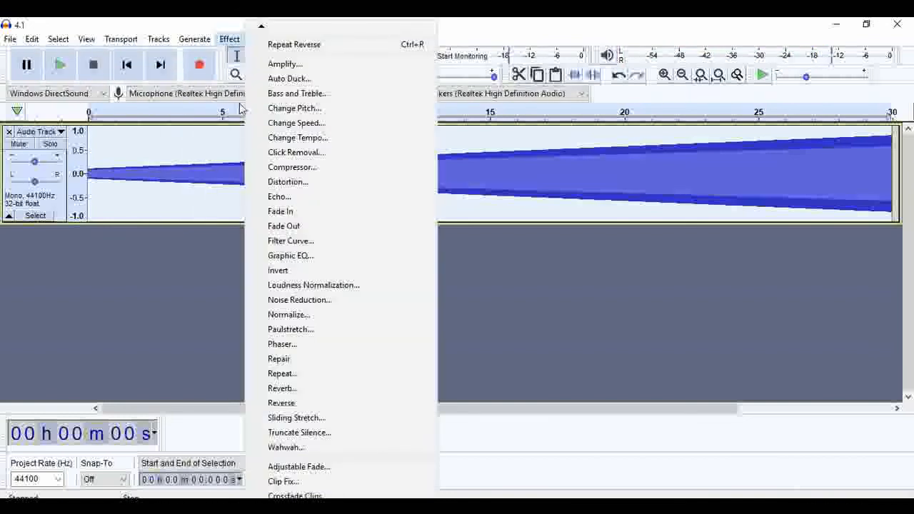
left_click(276, 197)
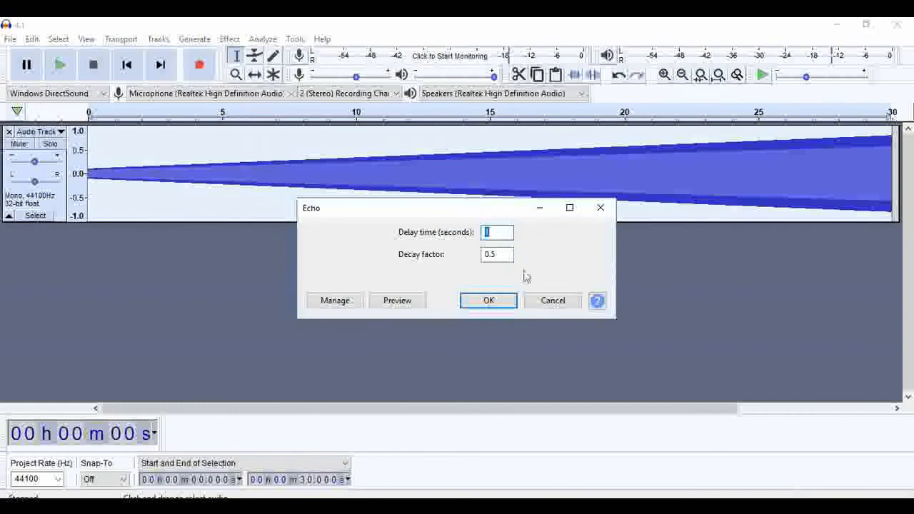
left_click(490, 301)
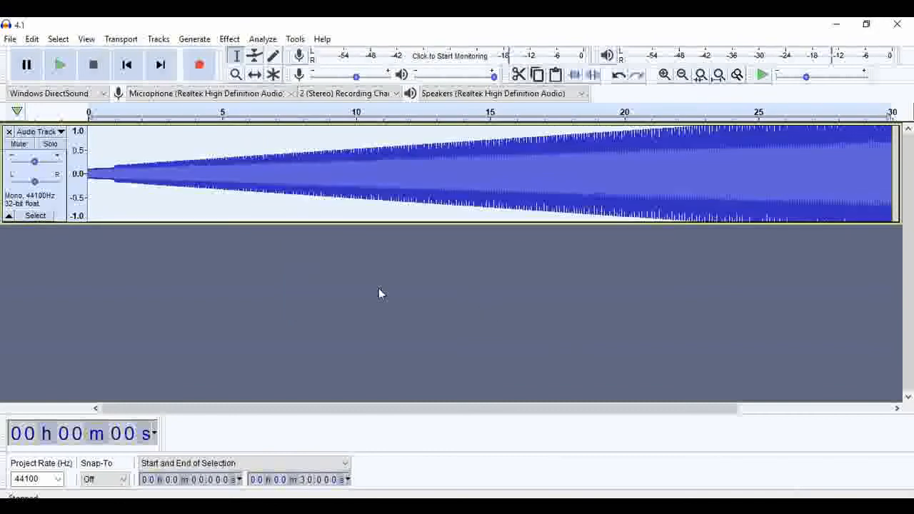
left_click(50, 66)
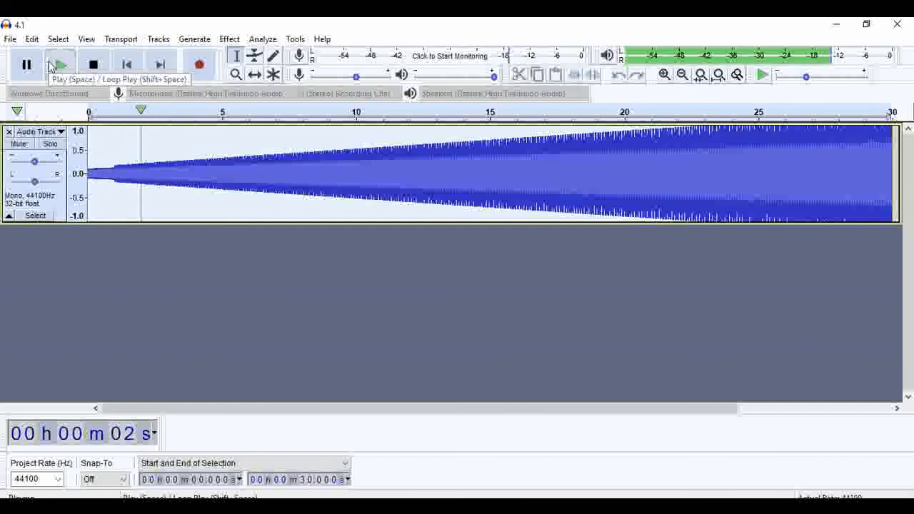
left_click(93, 66)
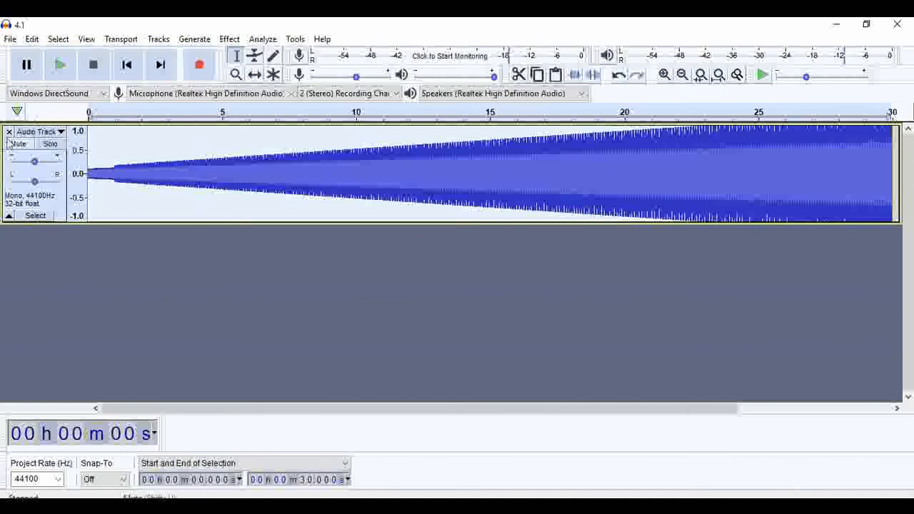
Remove the echoed chirp track from the project
left_click(9, 132)
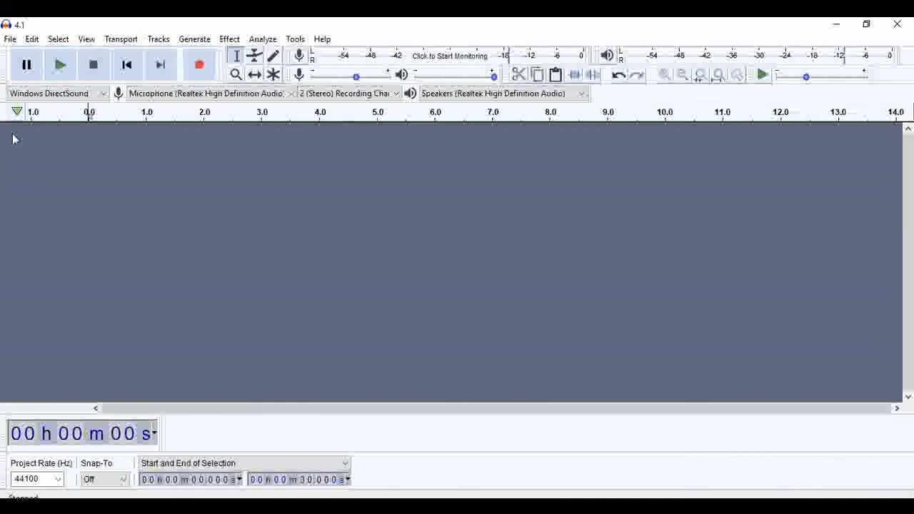
Generate a 30-second DTMF tone track from the sequence "audacity" at amplitude 0.8, and play the beginning of it
left_click(204, 44)
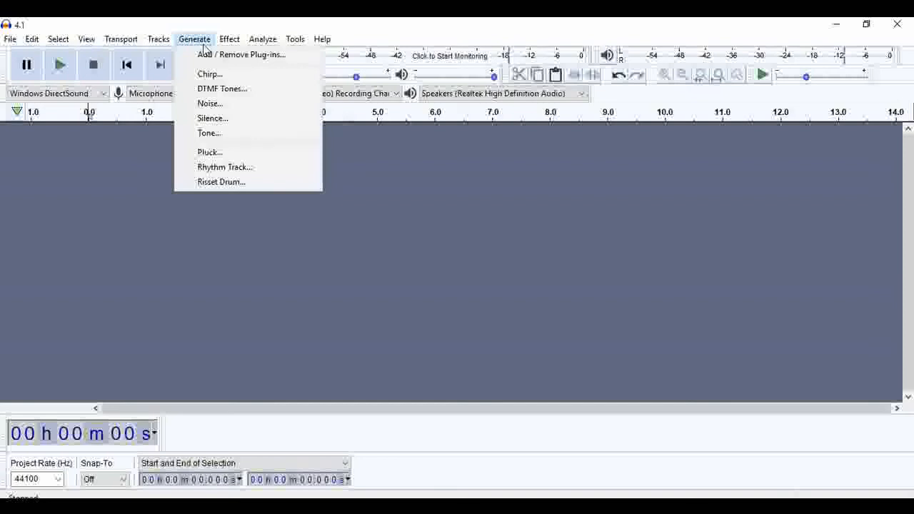
left_click(216, 90)
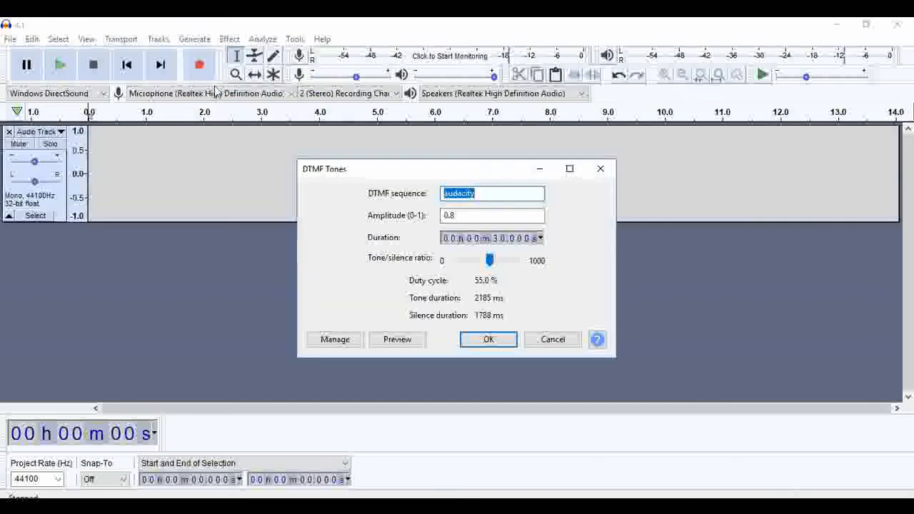
left_click(488, 340)
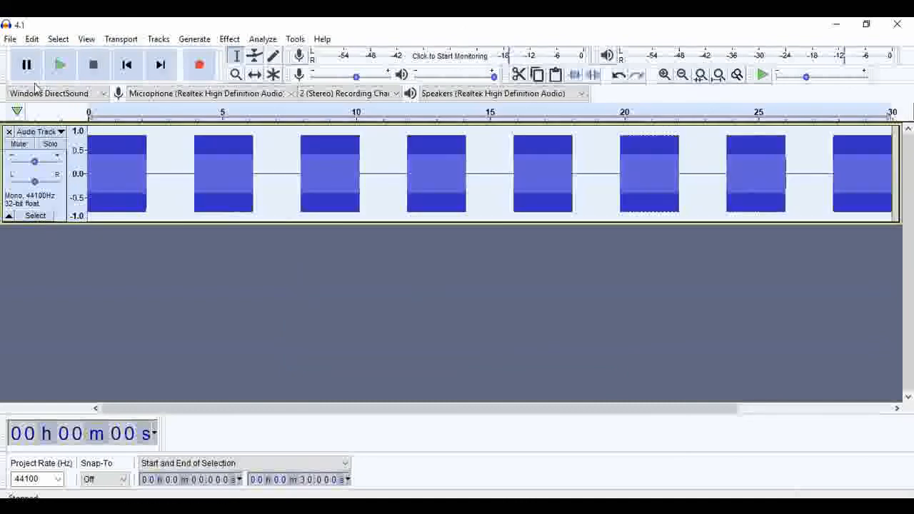
left_click(52, 67)
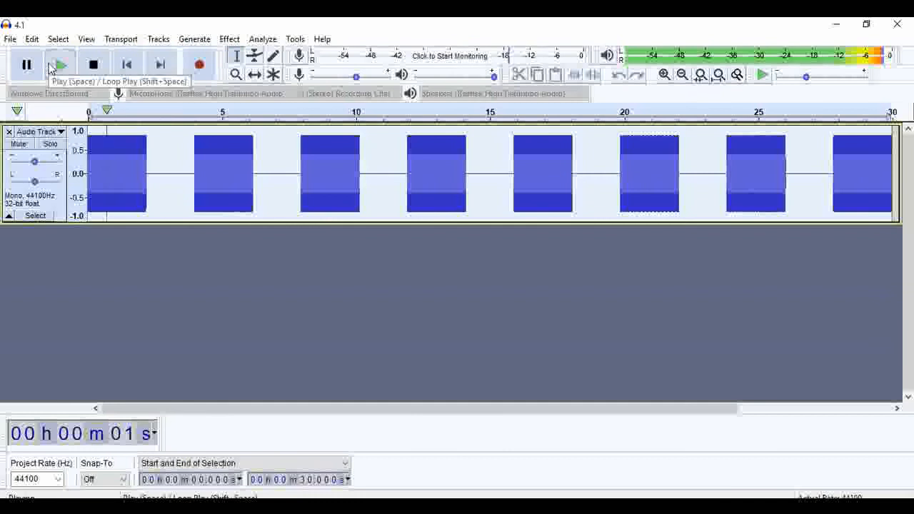
left_click(93, 64)
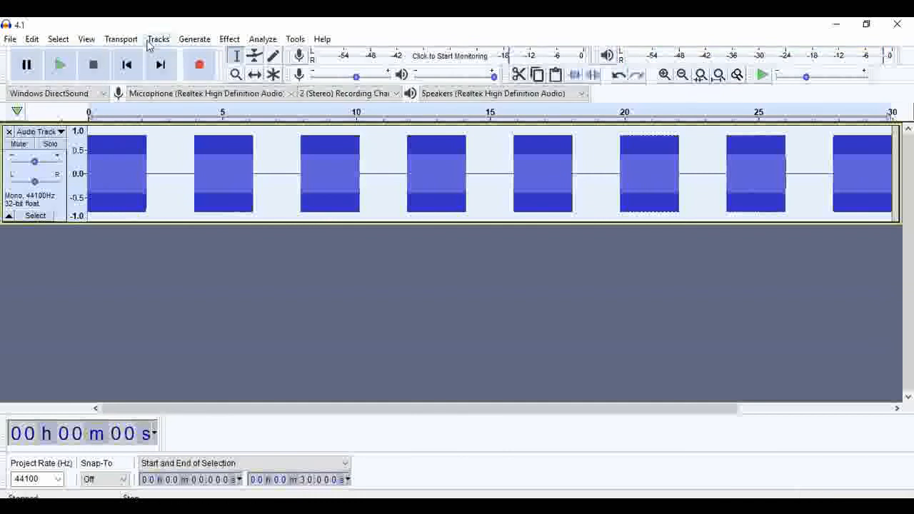
Apply an Echo effect with a 1-second delay and 0.5 decay factor to the DTMF tones, and play them briefly
left_click(227, 39)
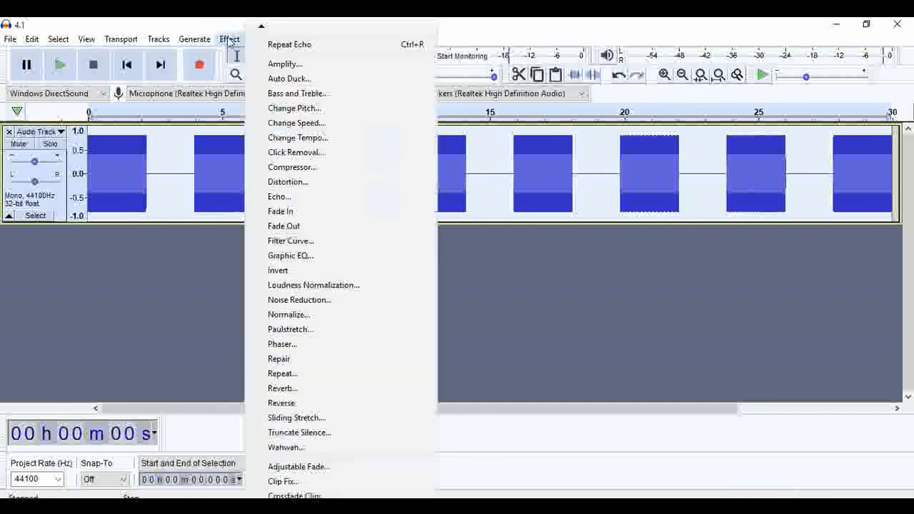
left_click(275, 200)
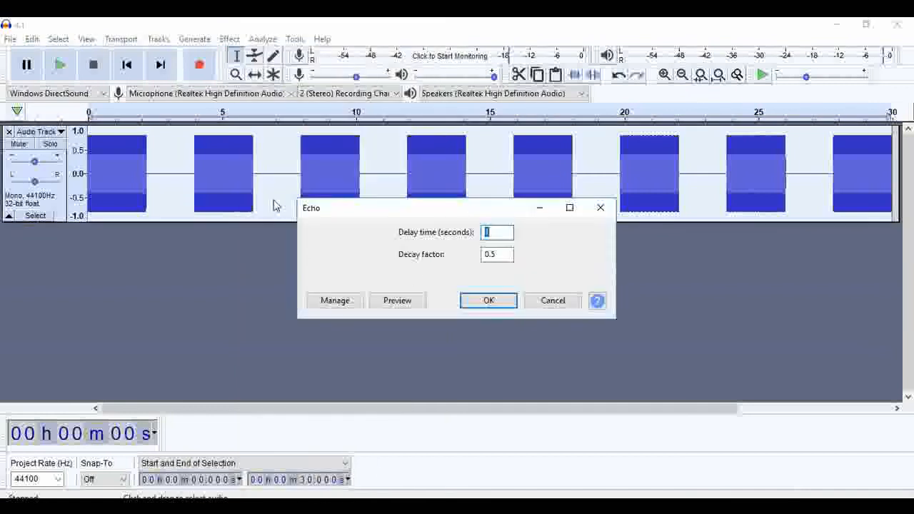
left_click(488, 300)
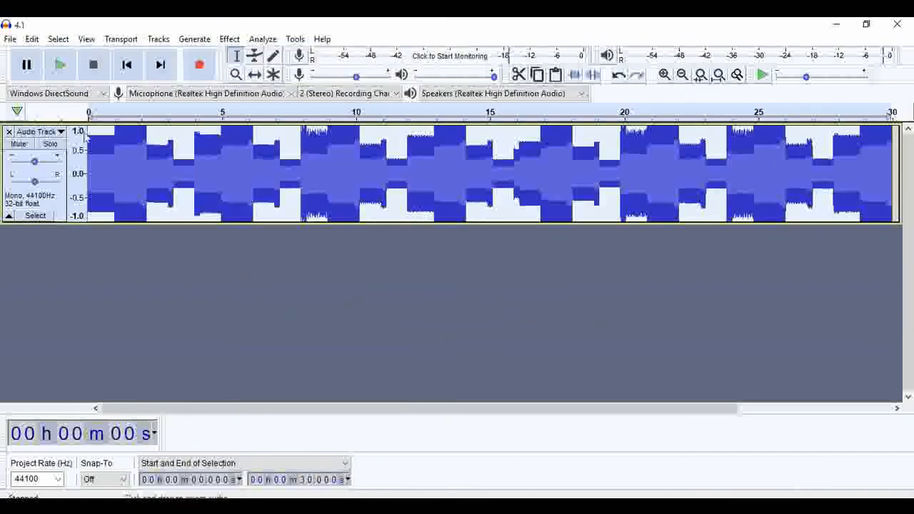
left_click(60, 65)
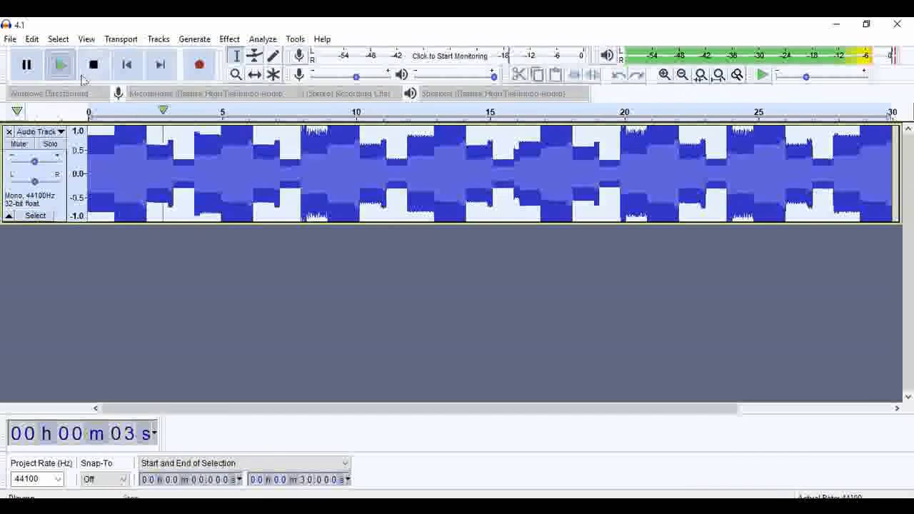
left_click(92, 66)
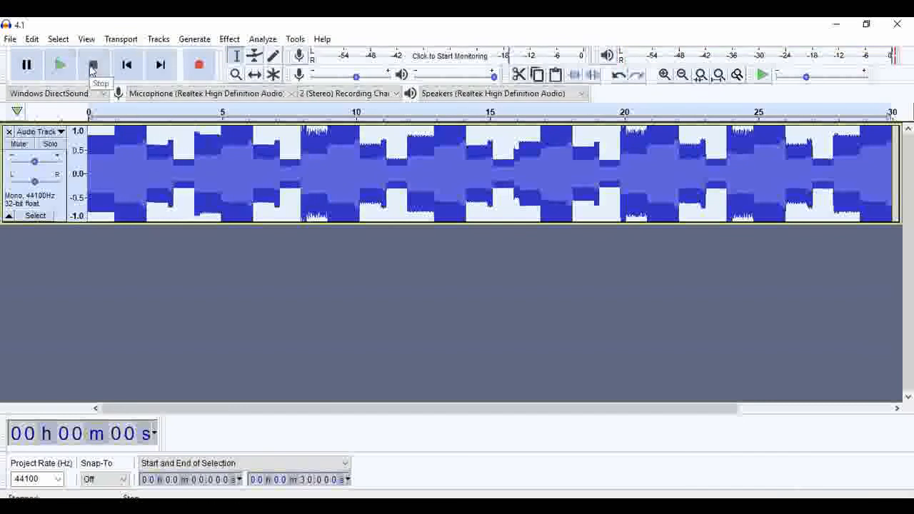
Replace the DTMF track with 30 seconds of white noise at amplitude 0.8, and play it briefly
left_click(10, 133)
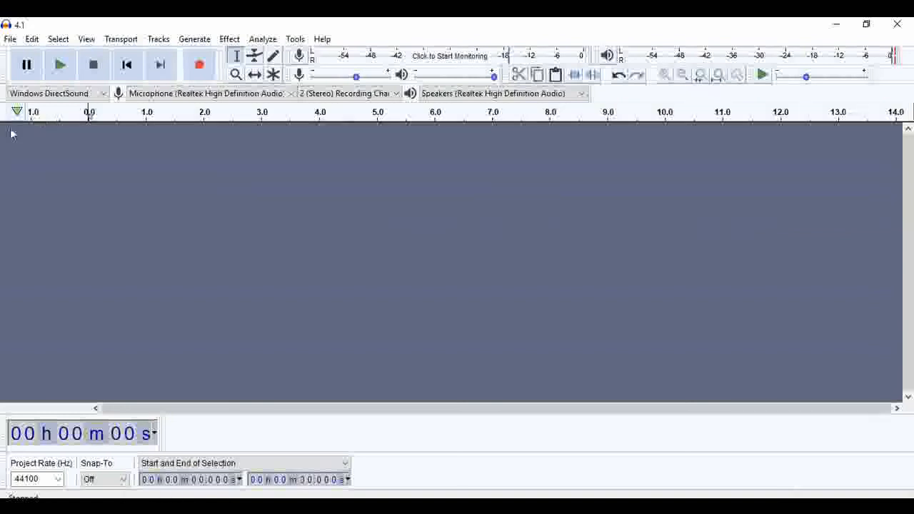
left_click(187, 40)
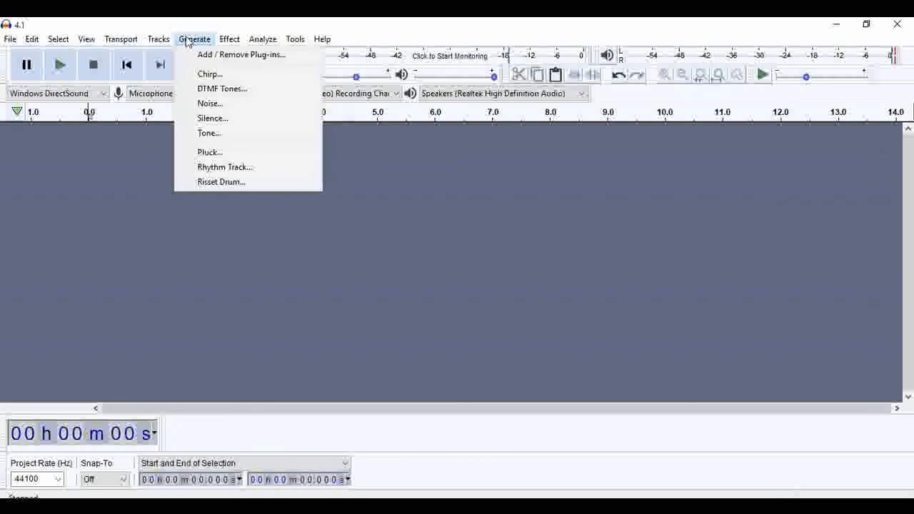
left_click(210, 104)
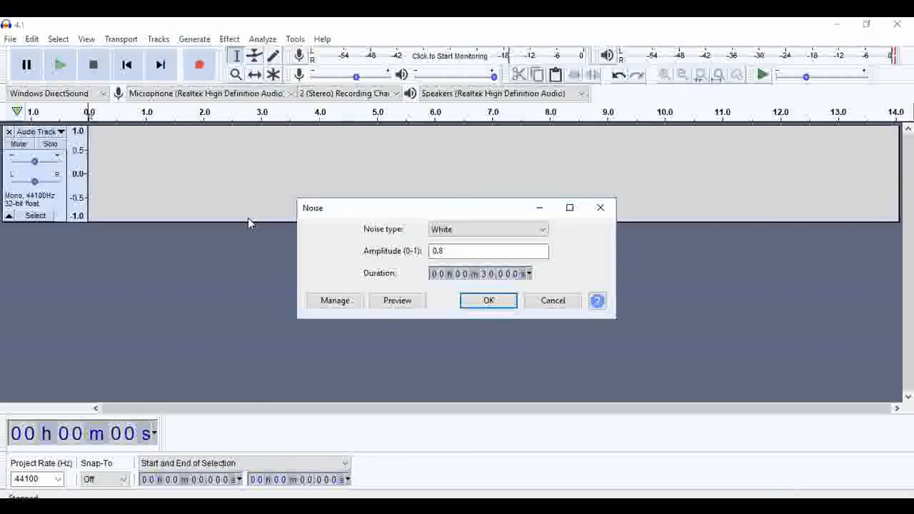
left_click(489, 301)
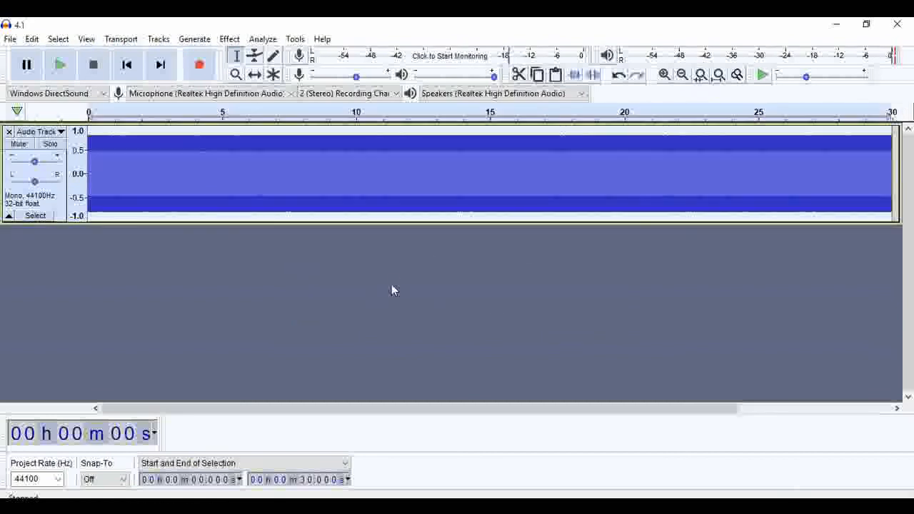
left_click(61, 65)
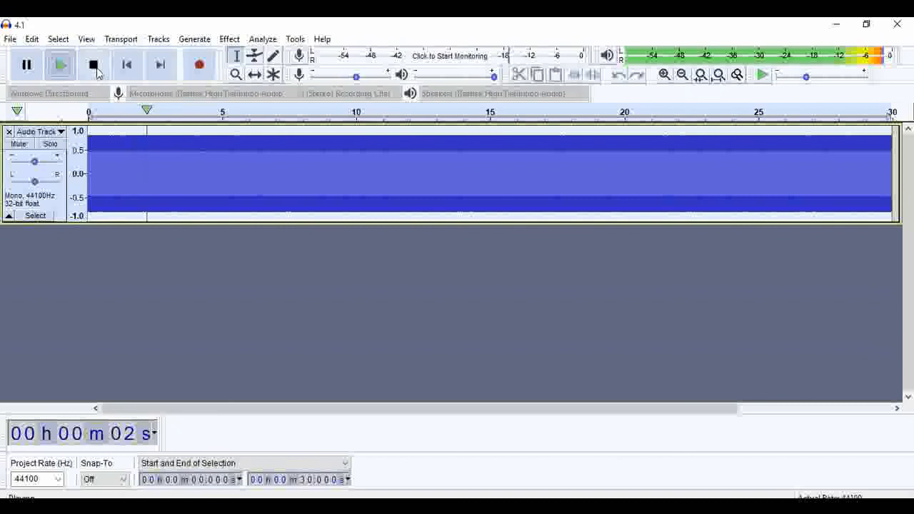
left_click(97, 68)
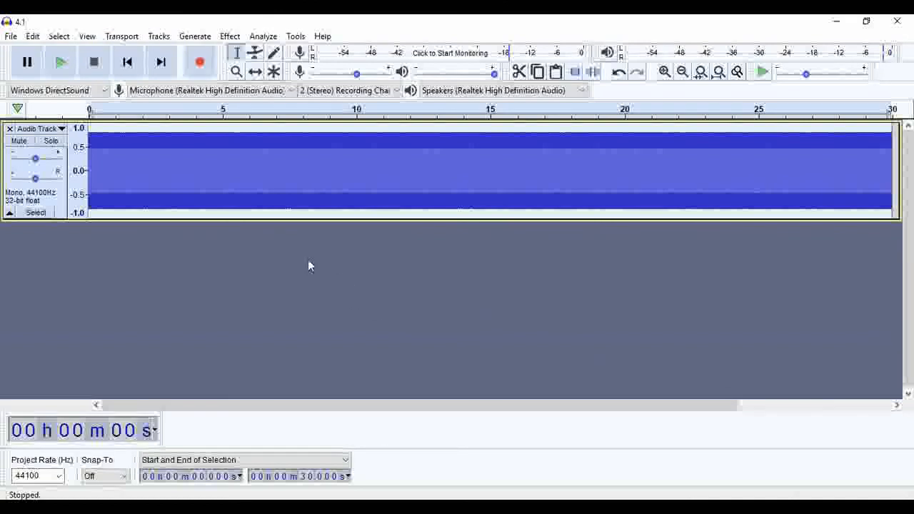
Examine the complete list of plug-ins and their states in the plug-in manager, and try its disable option
left_click(204, 39)
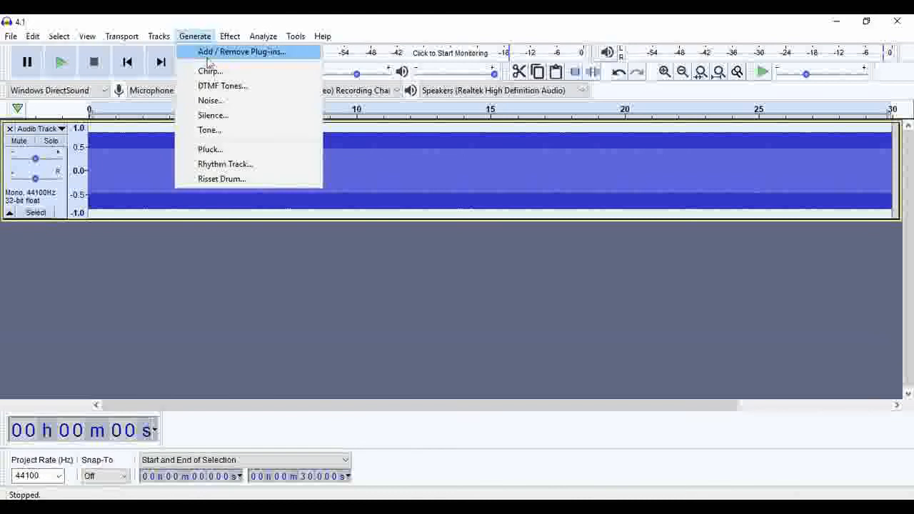
left_click(240, 53)
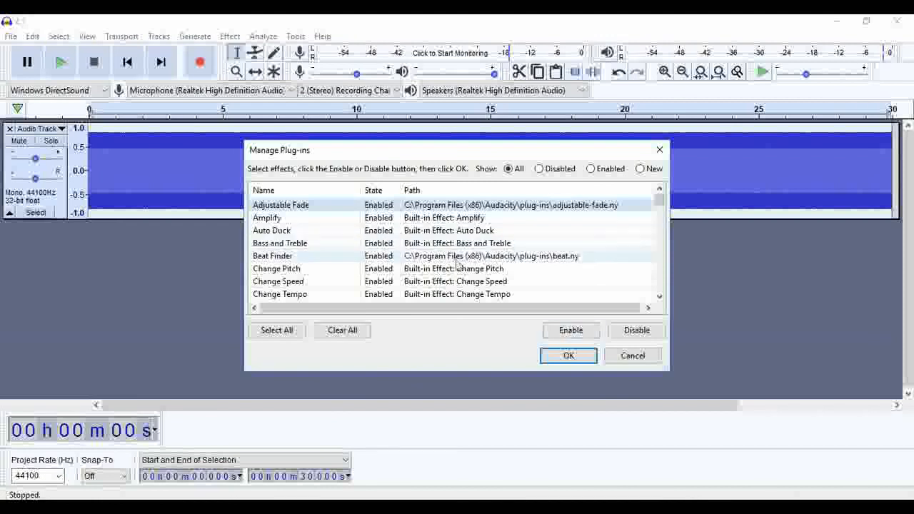
scroll(442, 261, "down", 8)
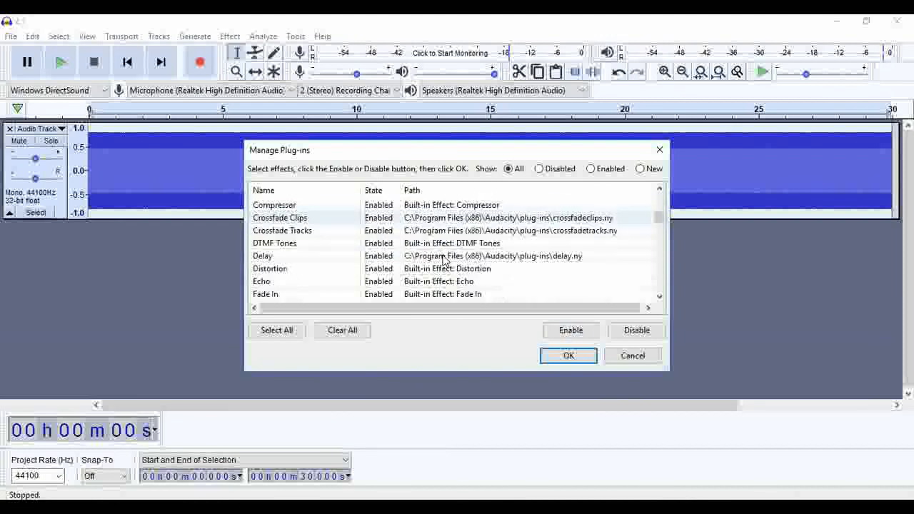
scroll(443, 260, "down", 10)
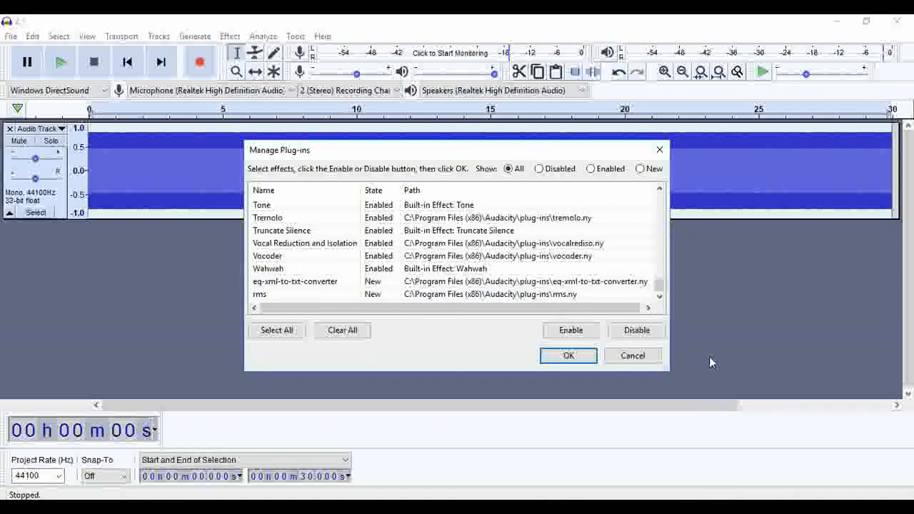
left_click(640, 338)
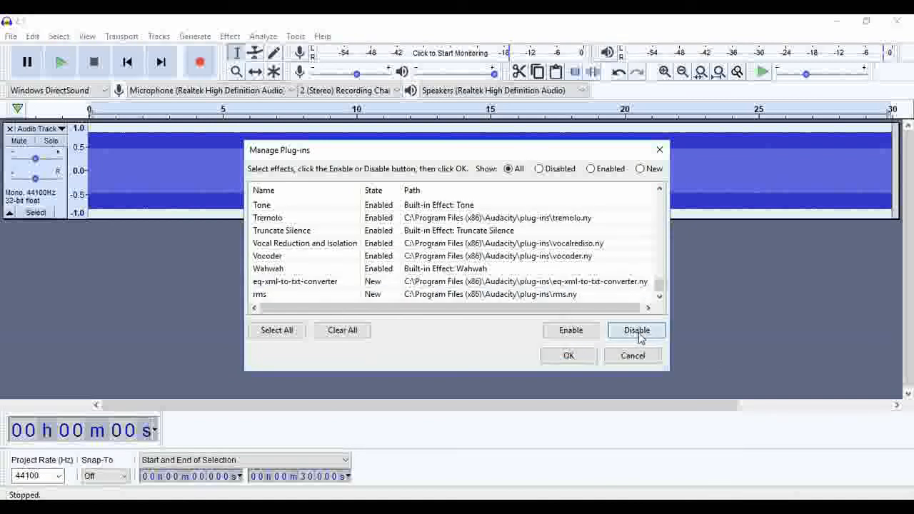